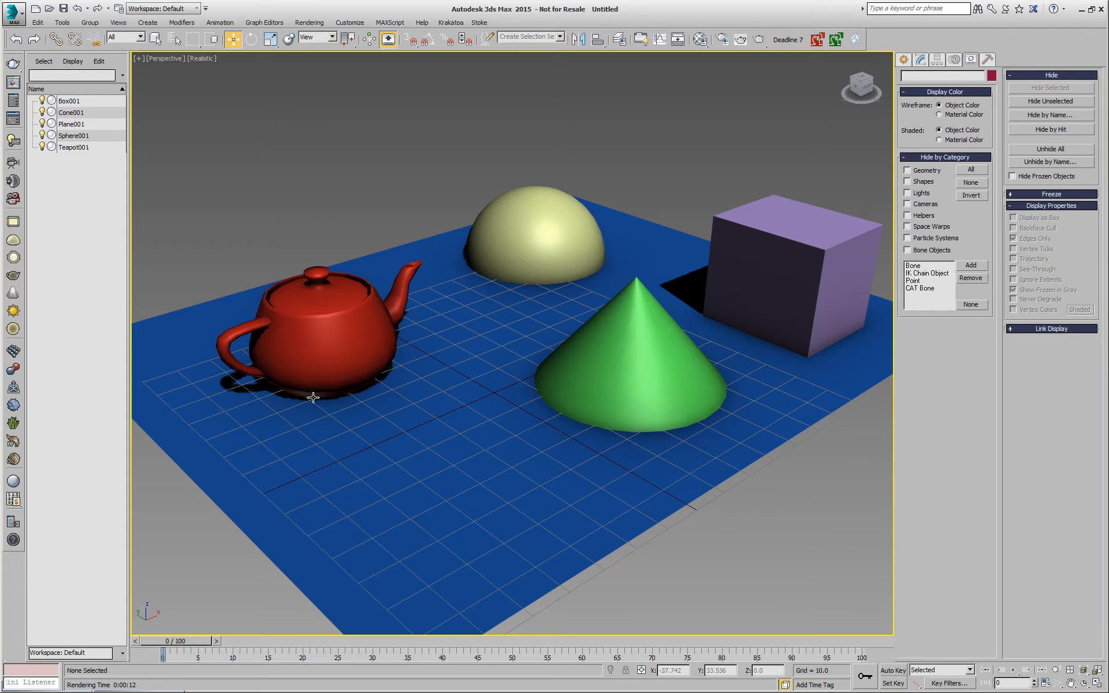
Step: Compare the scene shaded with Material Color and with Object Color, ending on Object Color
left_click(940, 140)
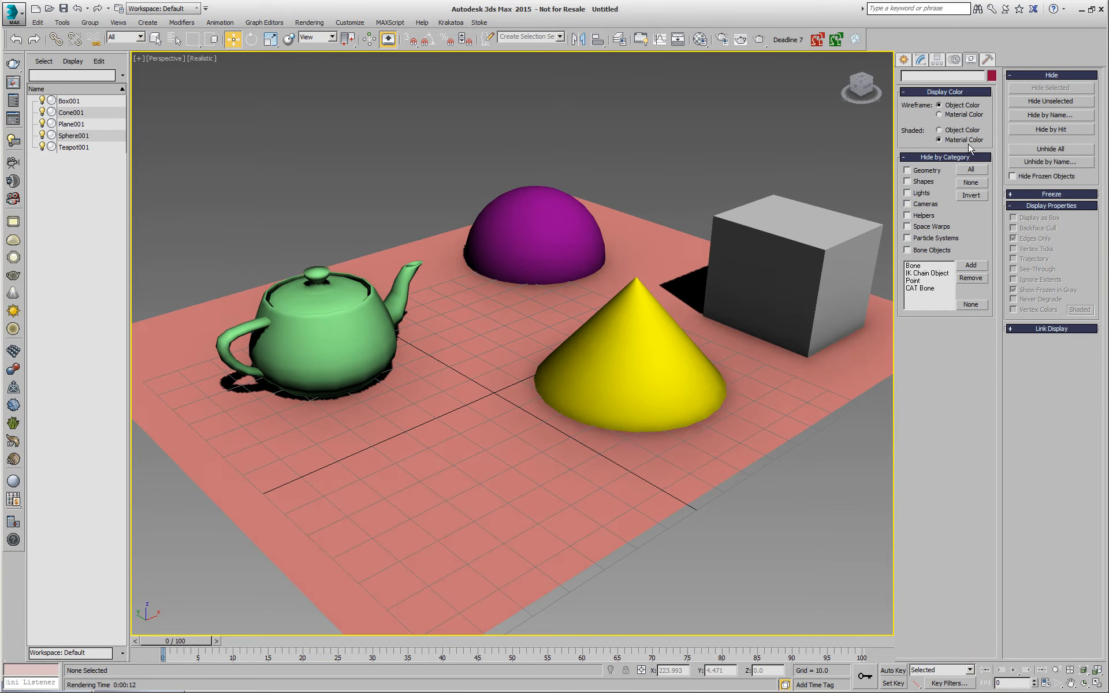
left_click(961, 130)
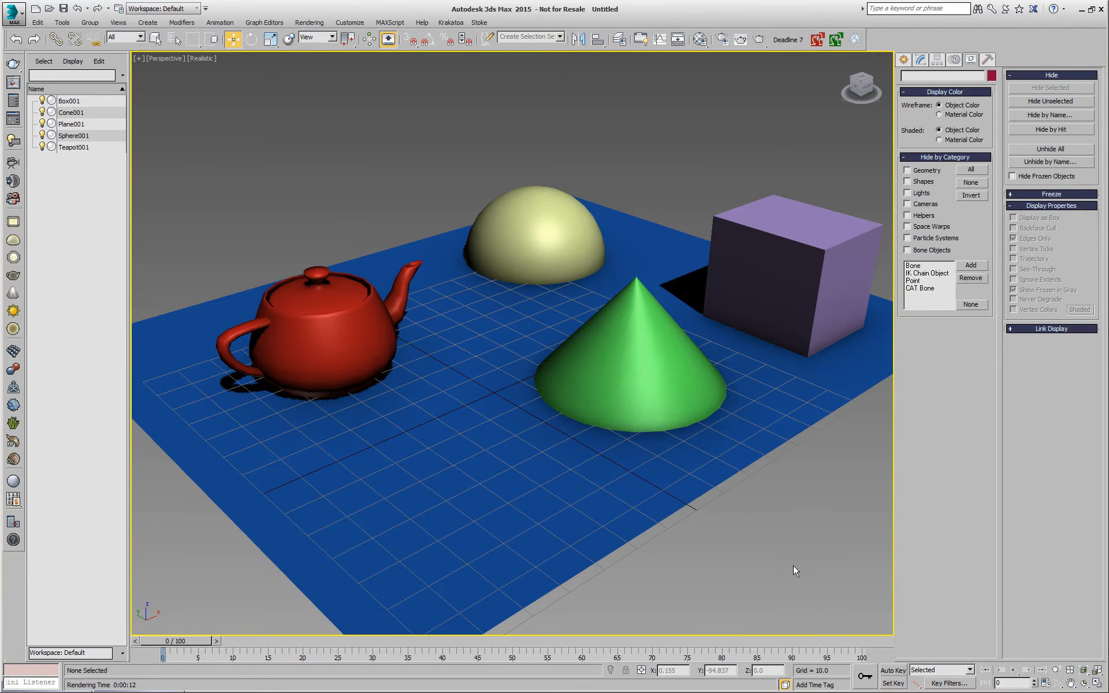
Step: Select the plane and all four primitives and create a single Krakatoa PRT Surface object from them
left_click_drag(815, 560, 293, 177)
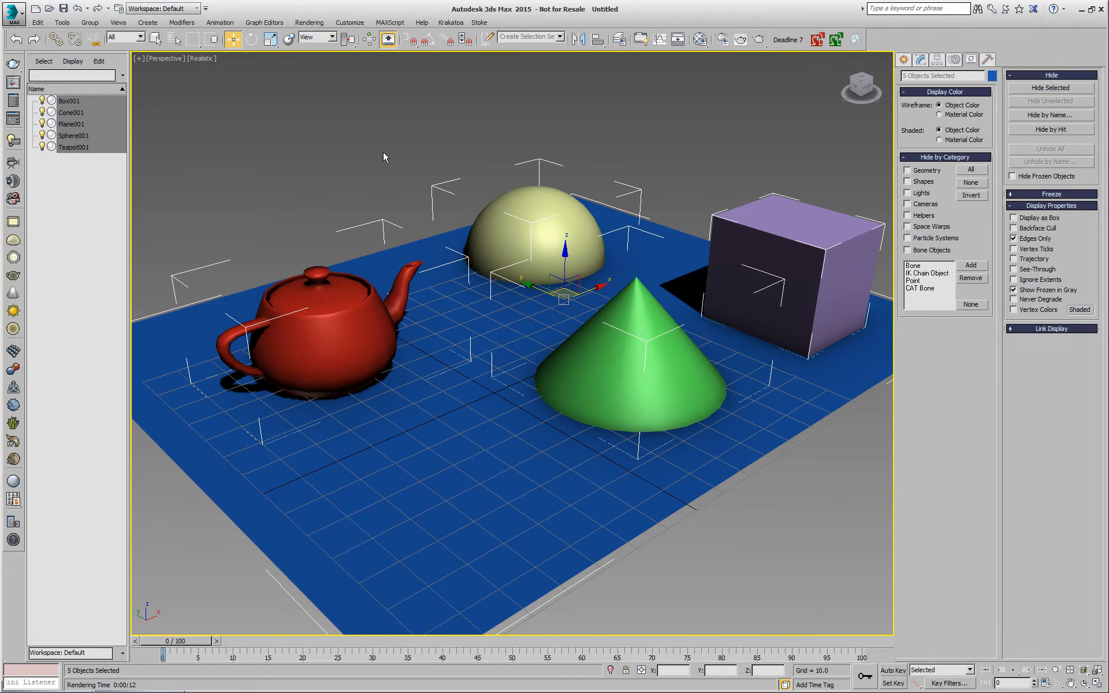
left_click(450, 22)
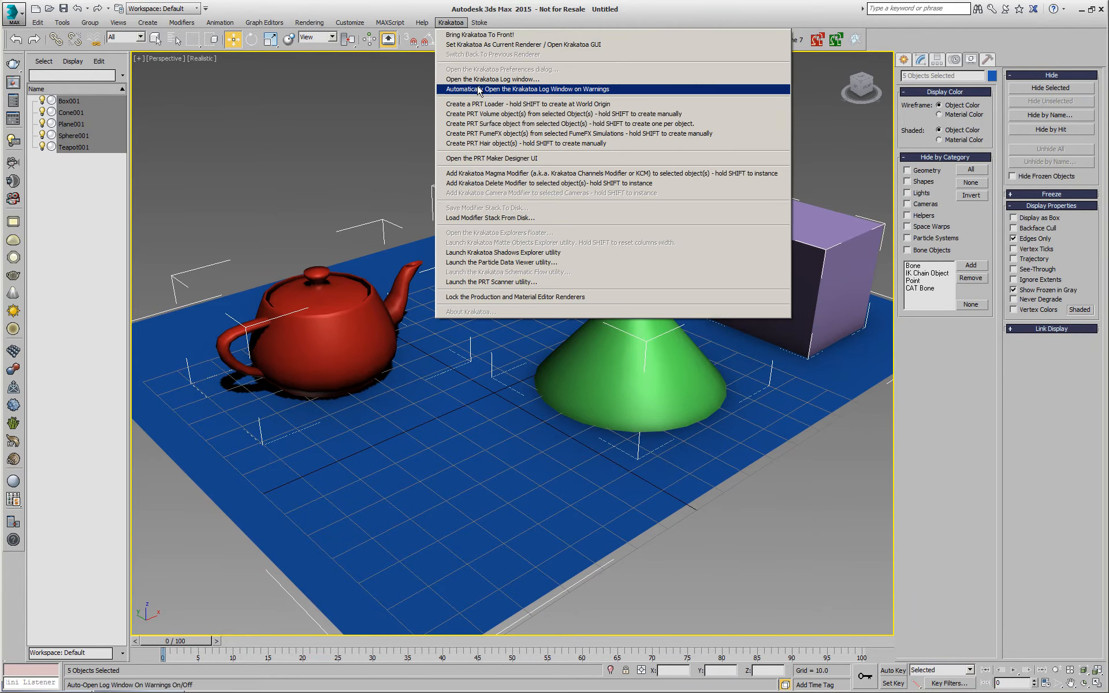
left_click(499, 124)
left_click(922, 60)
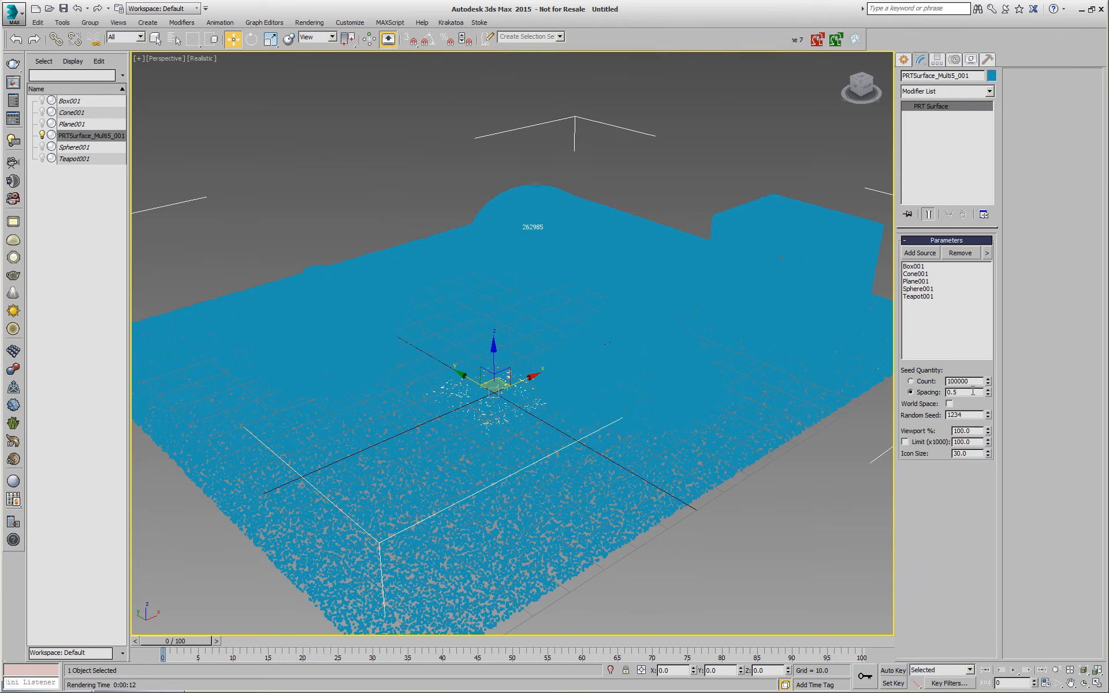
left_click(987, 253)
left_click(1043, 216)
Step: Add a Krakatoa Magma modifier to the PRT Surface and open its Magma editor
left_click(451, 22)
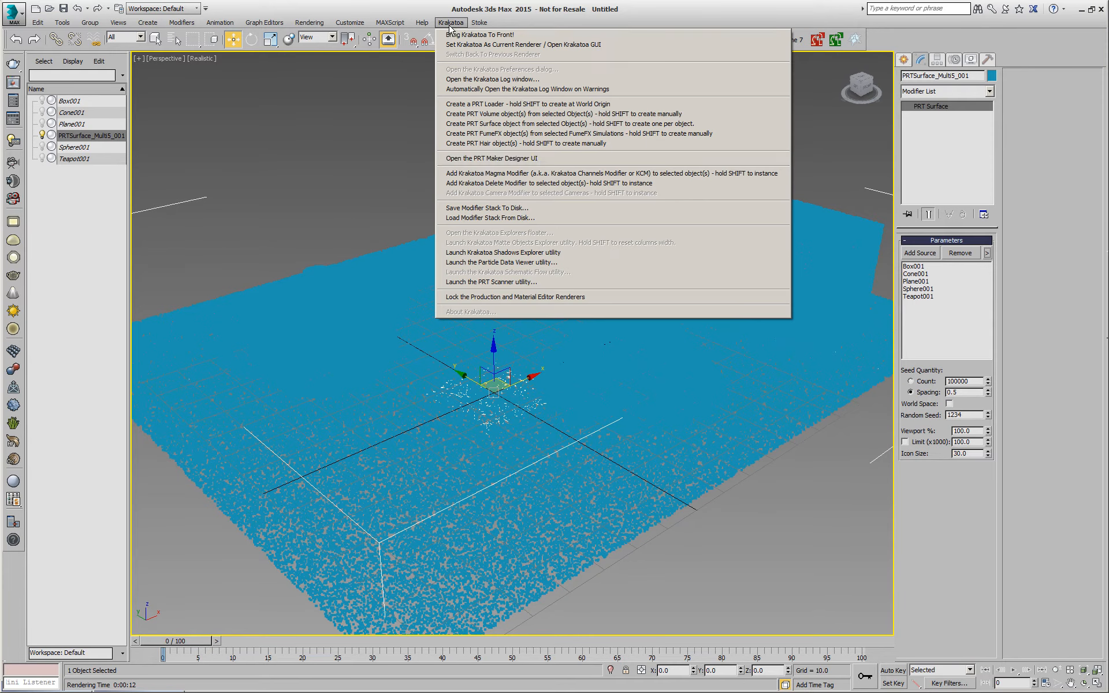
left_click(488, 173)
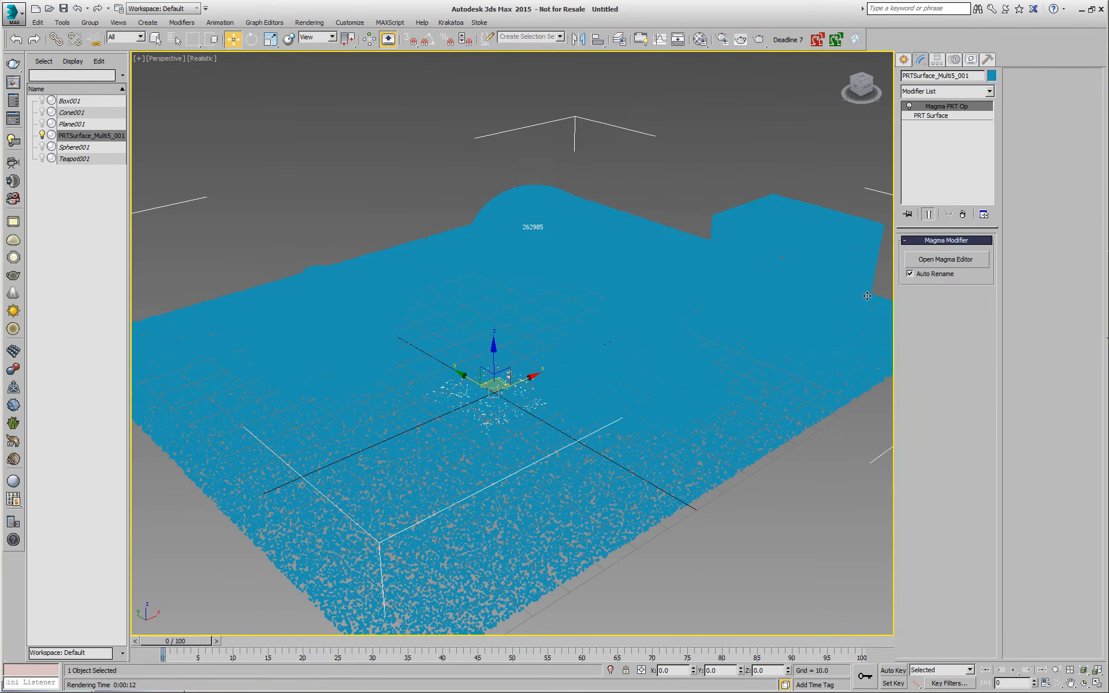
left_click(952, 264)
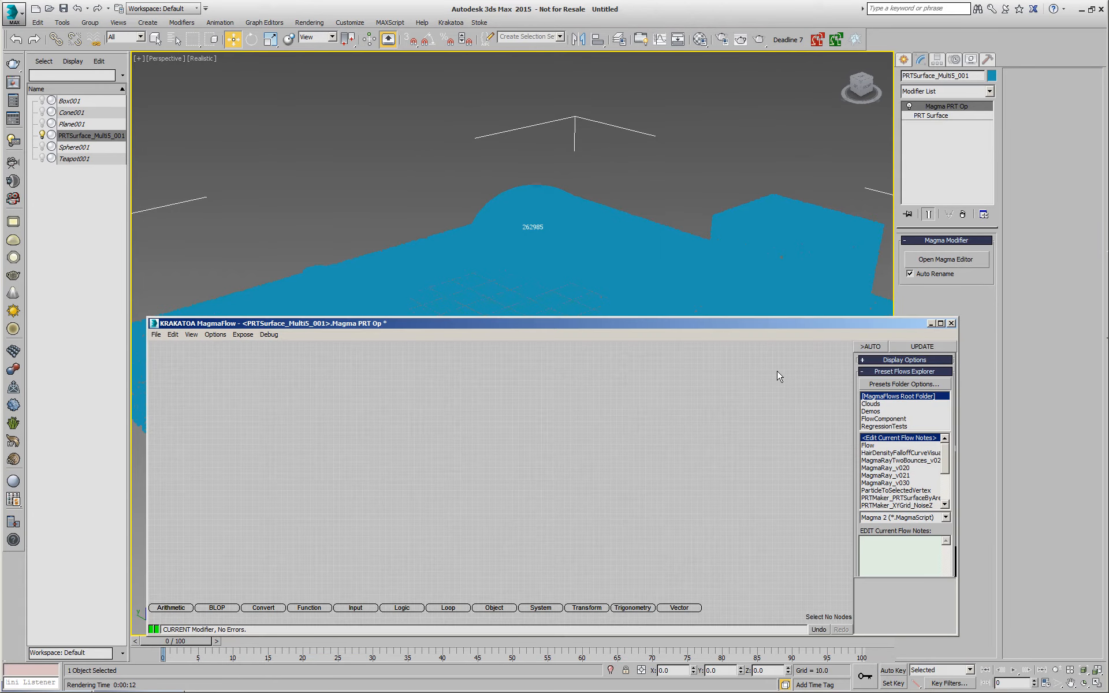
Step: Connect a NearestPoint node to the Color output and feed its Geometry from an InputGeometry node holding all five scene objects
right_click(719, 380)
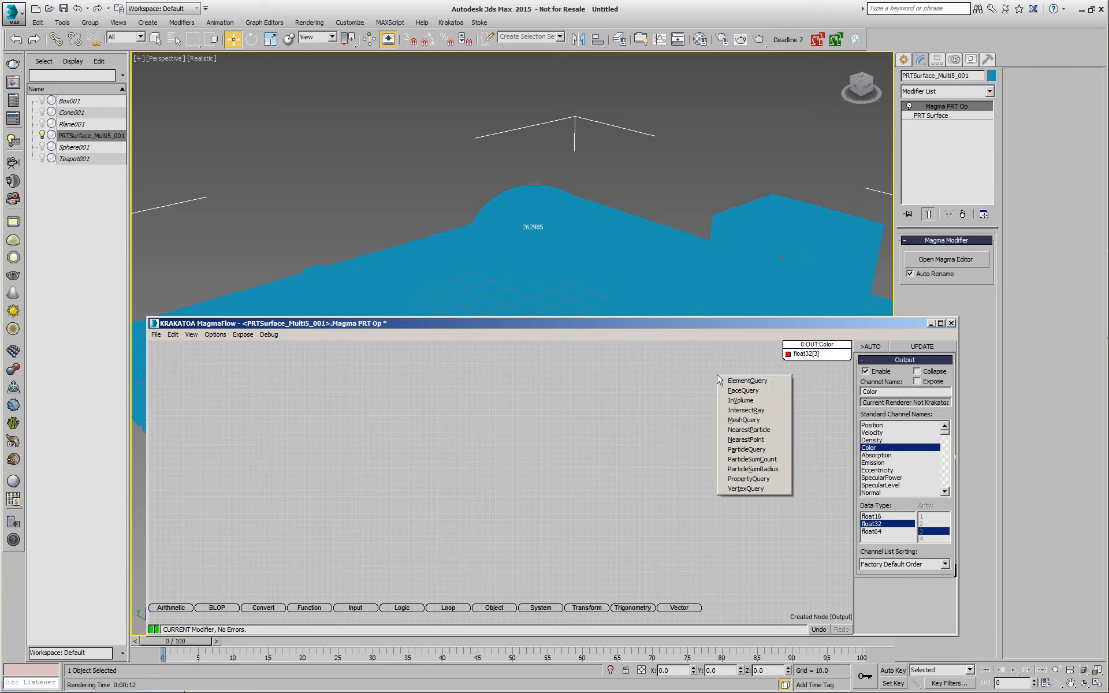
key("n")
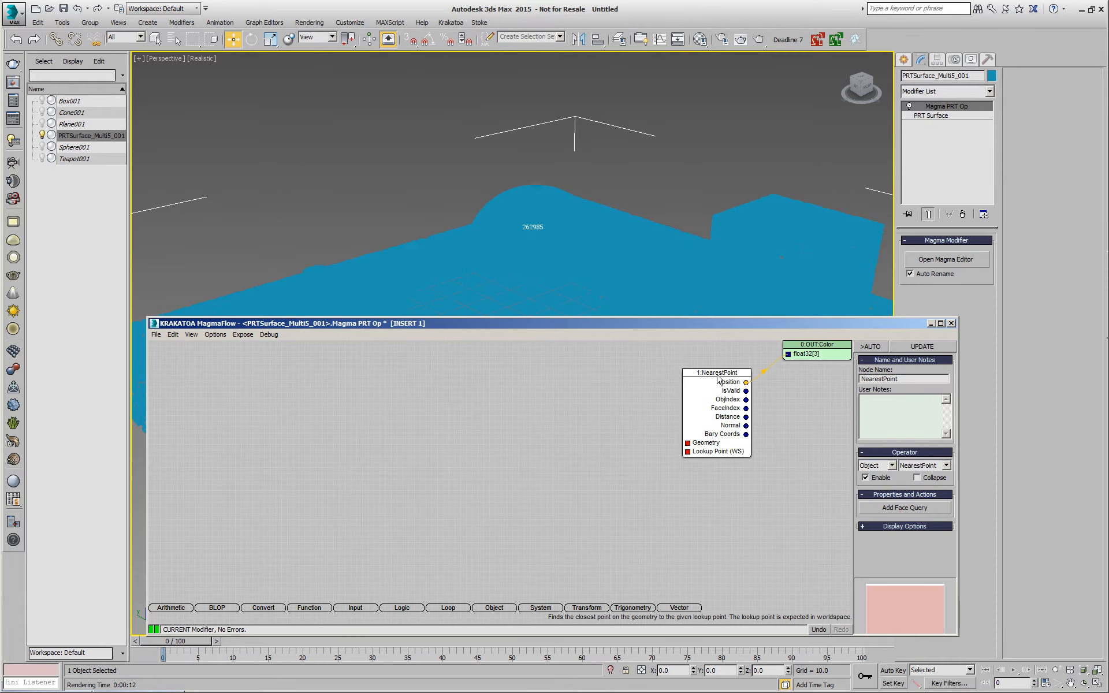
left_click_drag(687, 447, 573, 428)
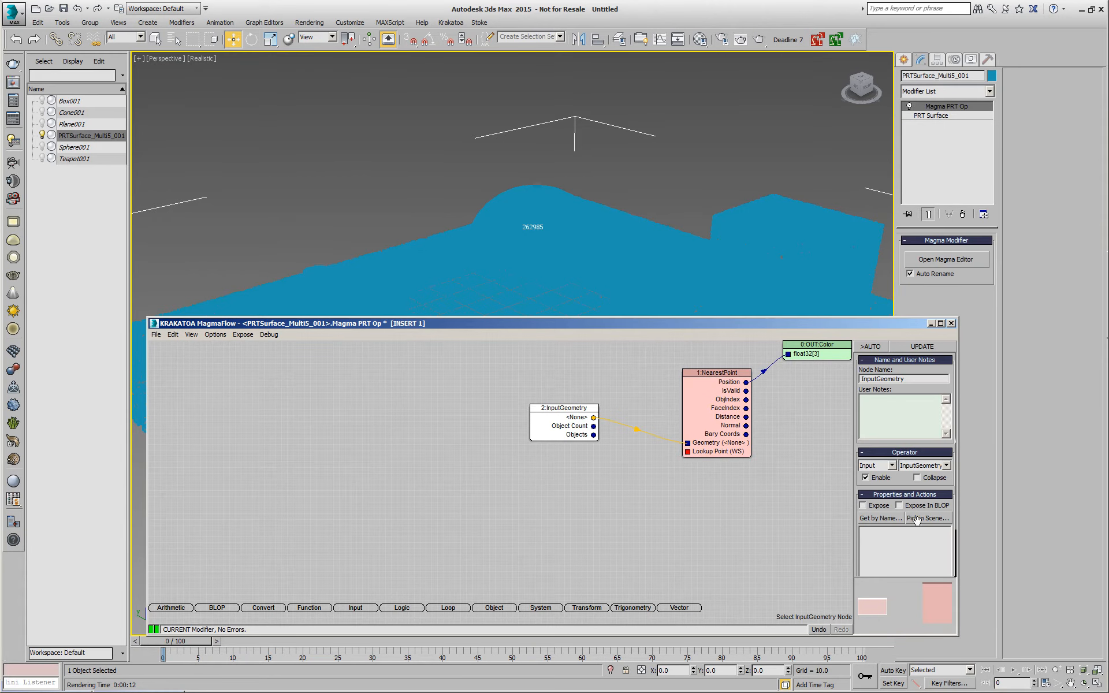
left_click(880, 519)
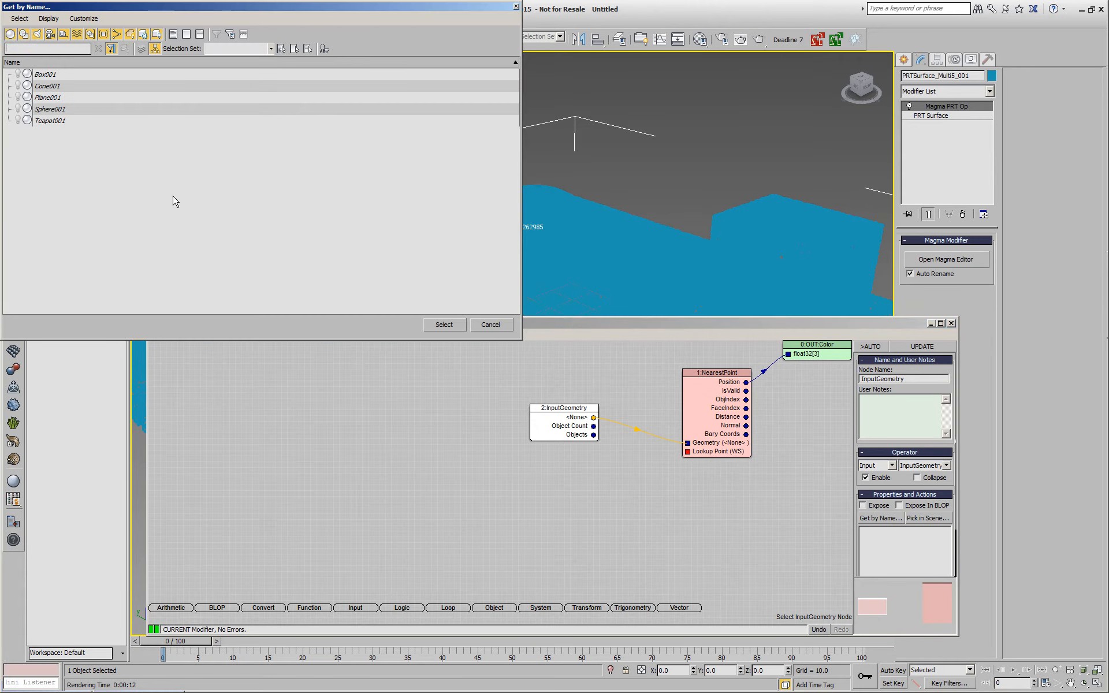
left_click(44, 76)
left_click(82, 120, "shift")
left_click(455, 328)
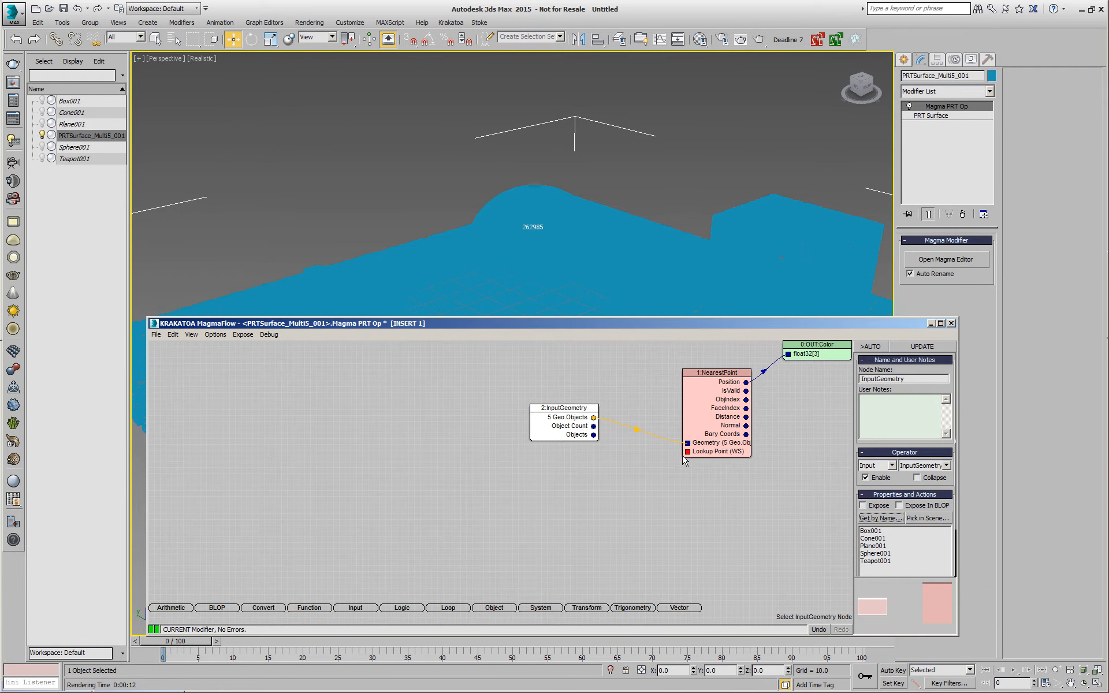
Step: Feed the particle Position through a ToWorld node into NearestPoint's Lookup Point and enable automatic updating
left_click_drag(687, 451, 544, 496)
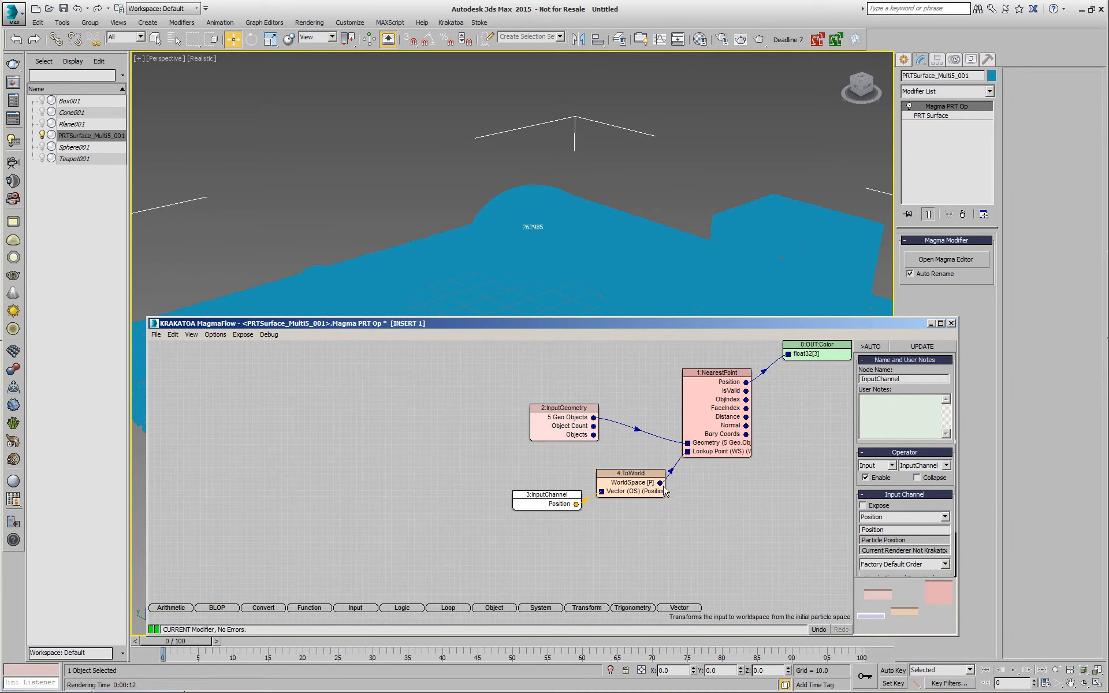
left_click(871, 347)
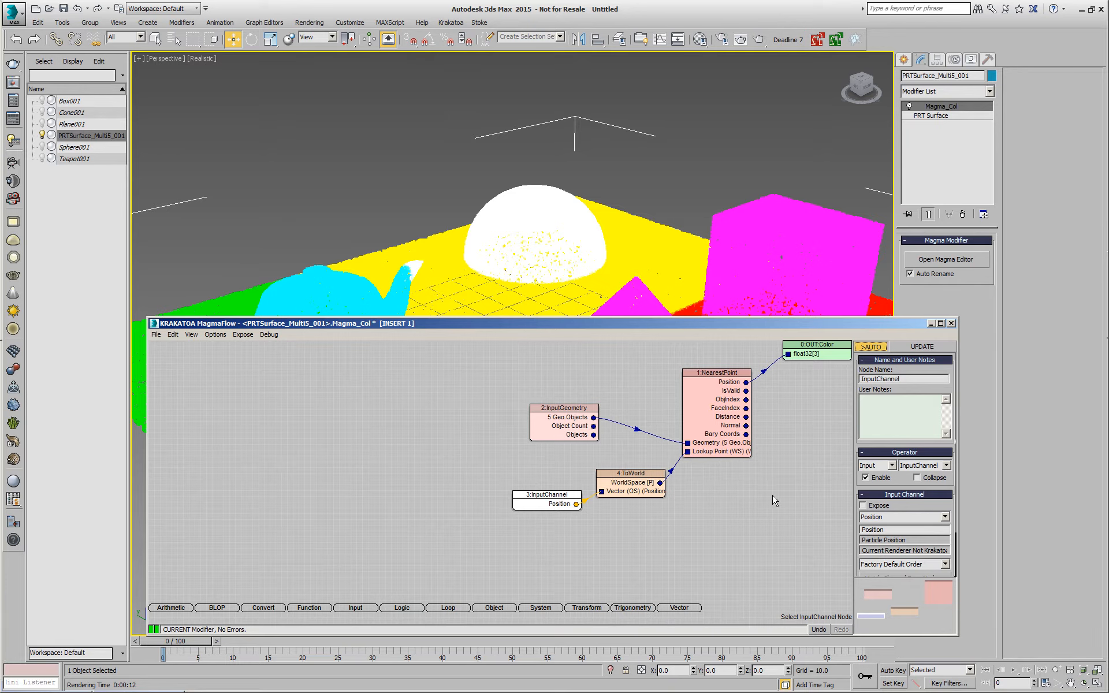
Step: Reorder the nodes of the Magma flow into a tidy layout
key("ctrl+r")
left_click(769, 472)
key("ctrl+r")
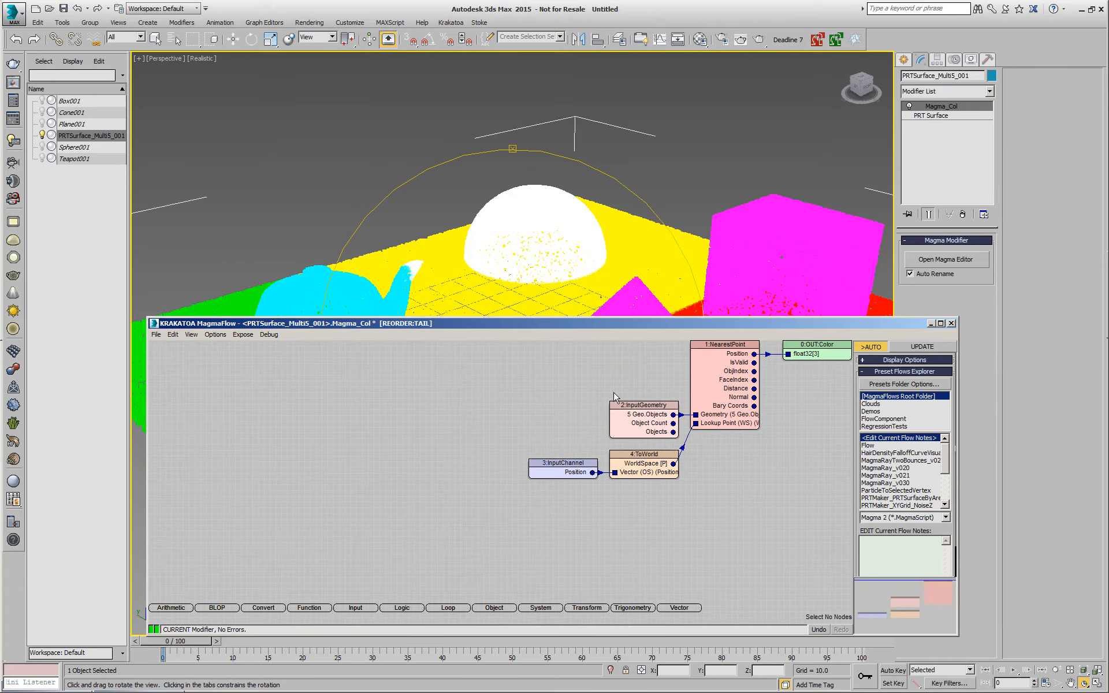
right_click(638, 155)
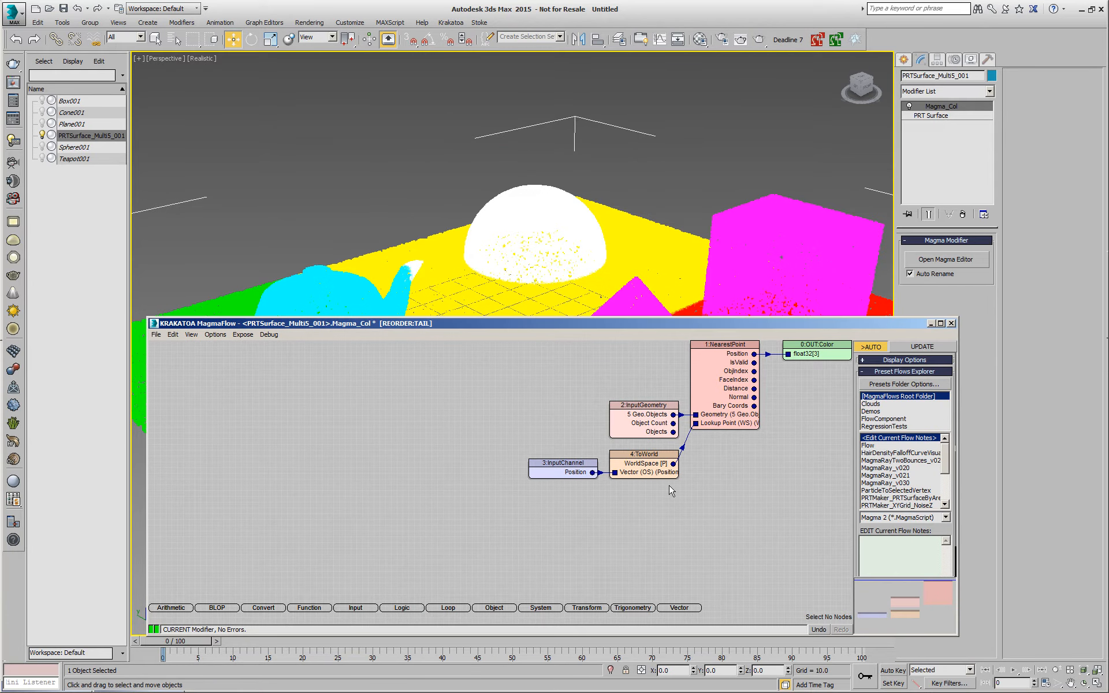
Step: Add a PropertyQuery node and connect InputGeometry's Objects and NearestPoint's ObjIndex to its inputs
right_click(792, 413)
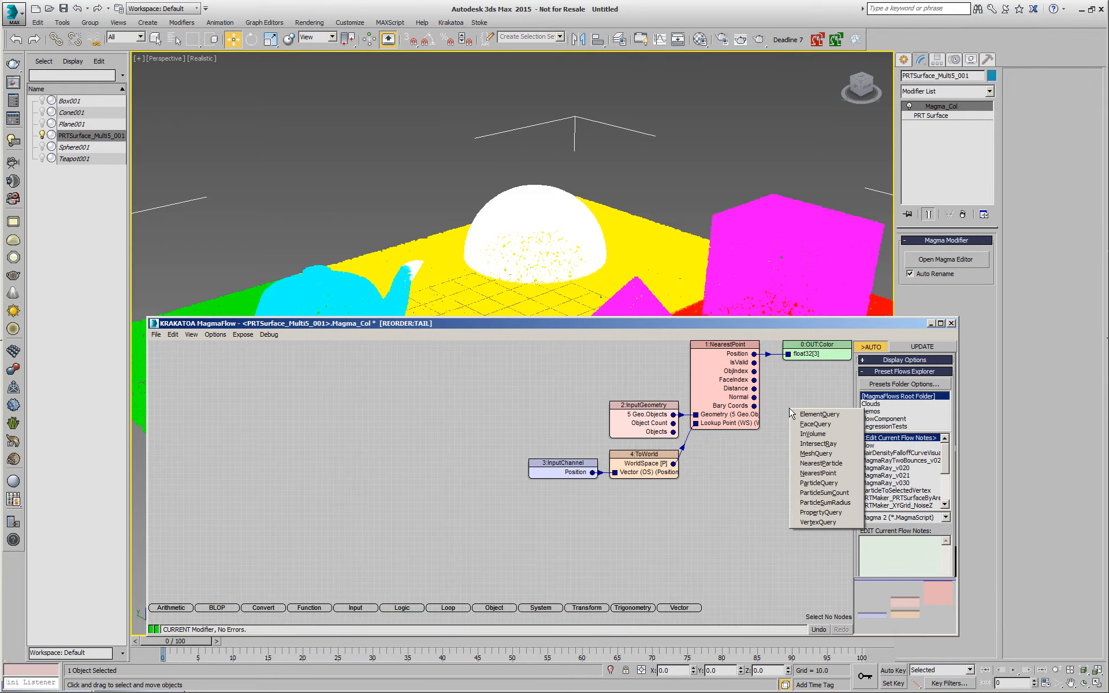
key("f")
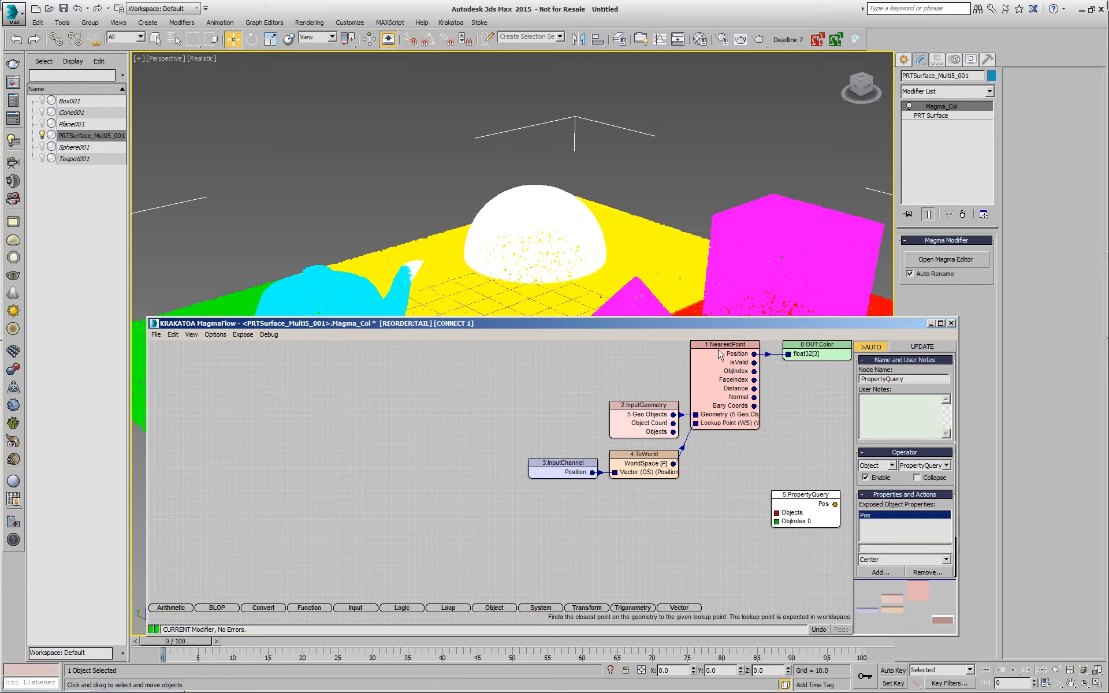
left_click(646, 422, "ctrl")
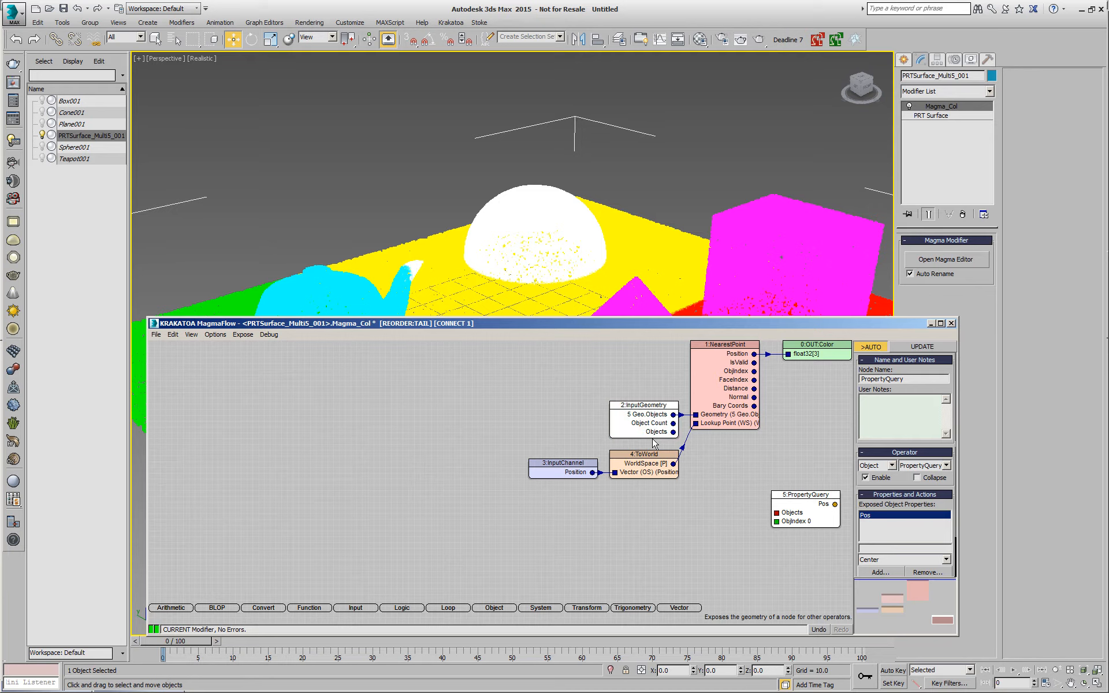
left_click(717, 387, "ctrl")
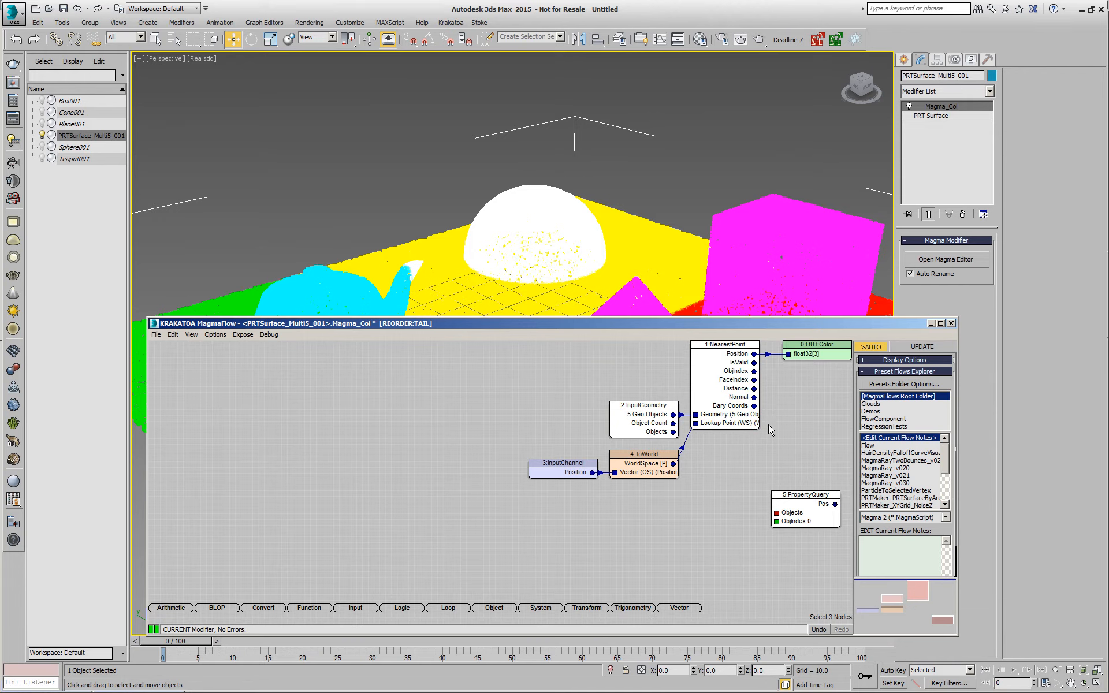
key("w")
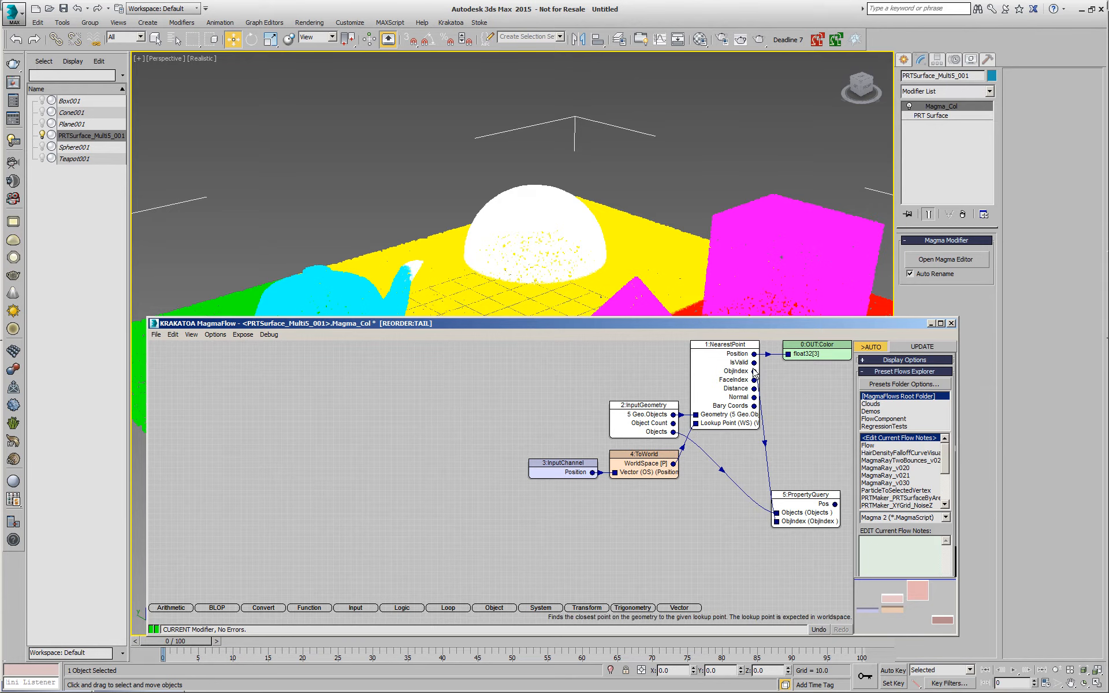
Step: Expose wirecolor instead of Pos on the PropertyQuery node, connect it to the Color output and minimize the editor
left_click(812, 512)
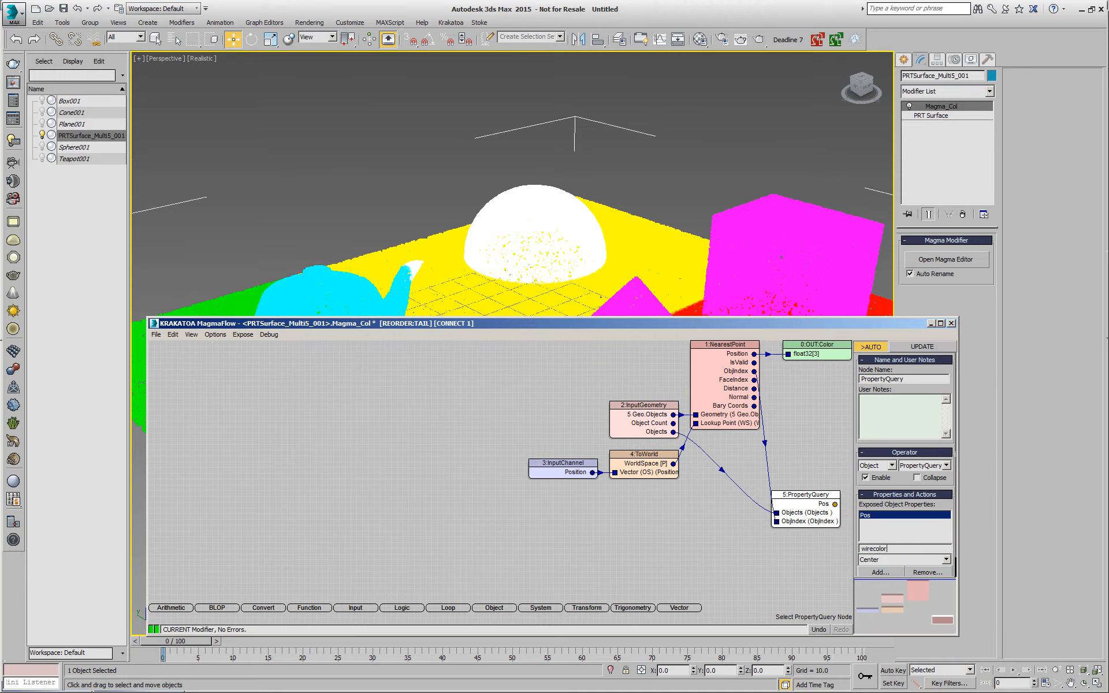
key("Return")
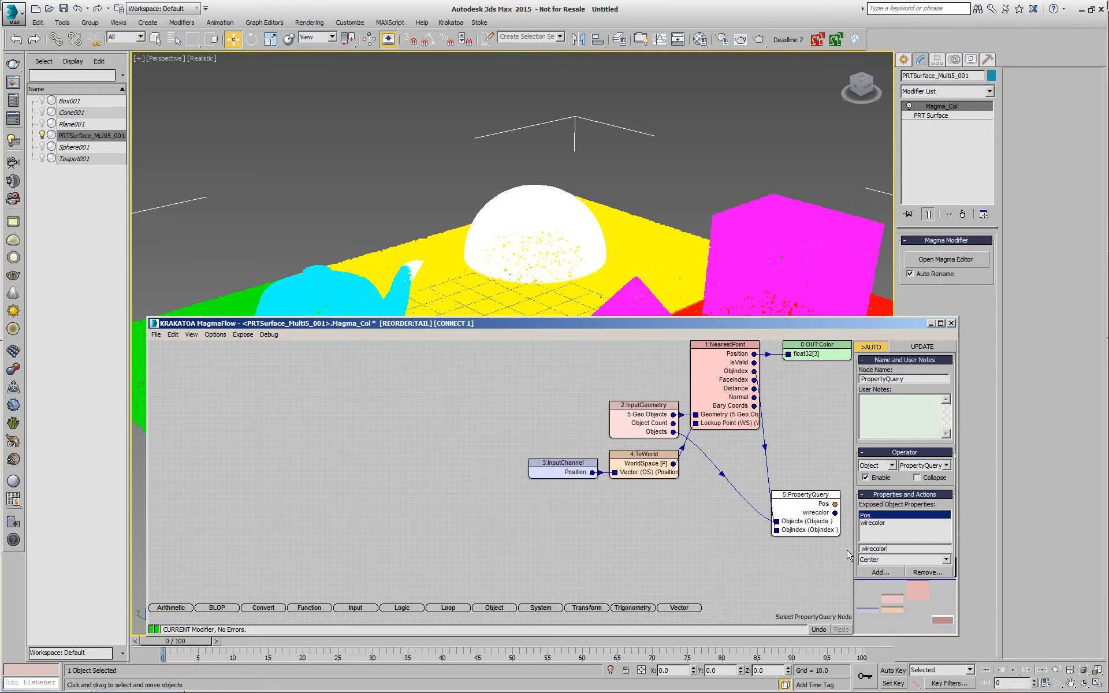
left_click(937, 573)
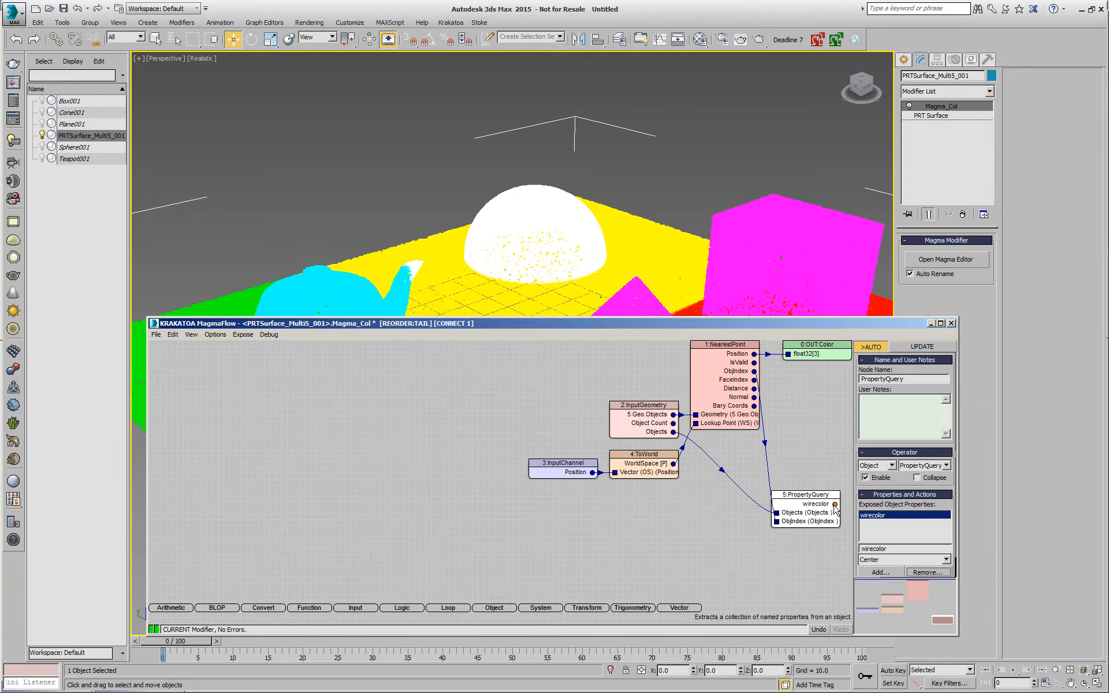
left_click_drag(835, 503, 788, 354)
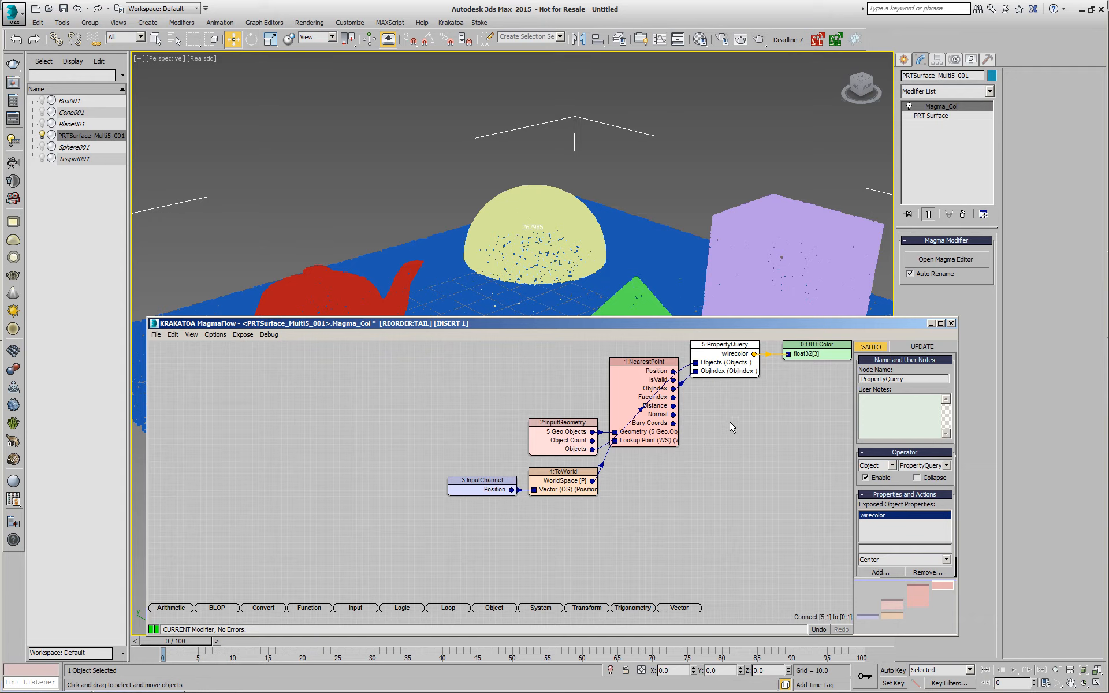
left_click(931, 324)
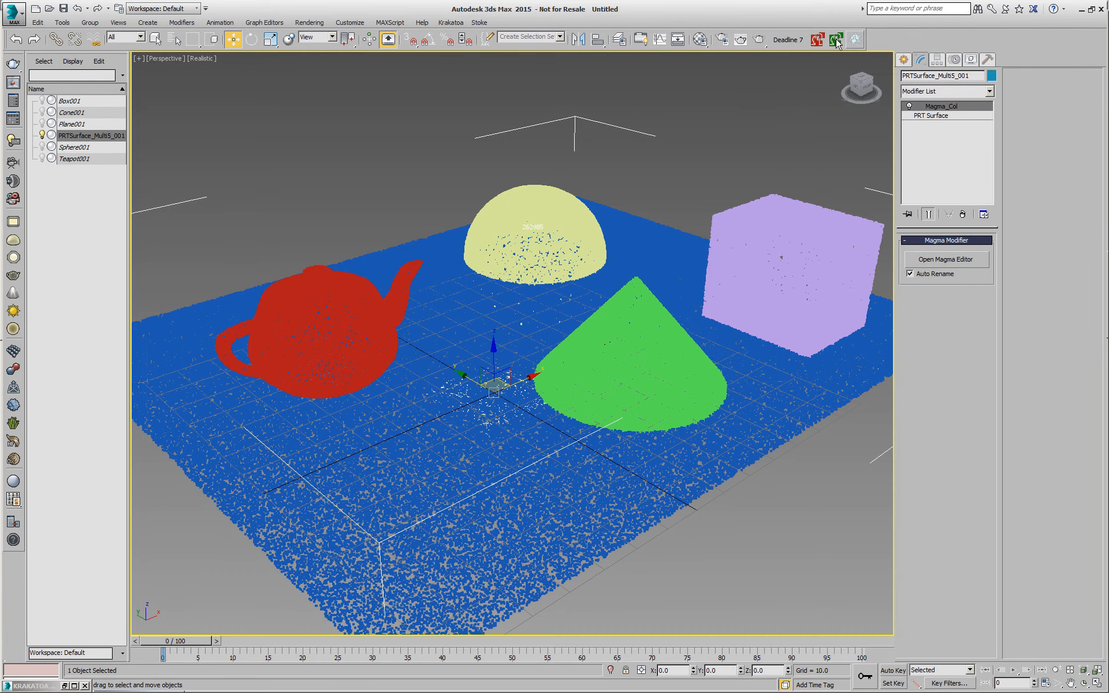
Step: Create a Frost mesh from the PRT Surface particles and set its meshing method to Zhu/Bridson
left_click(856, 40)
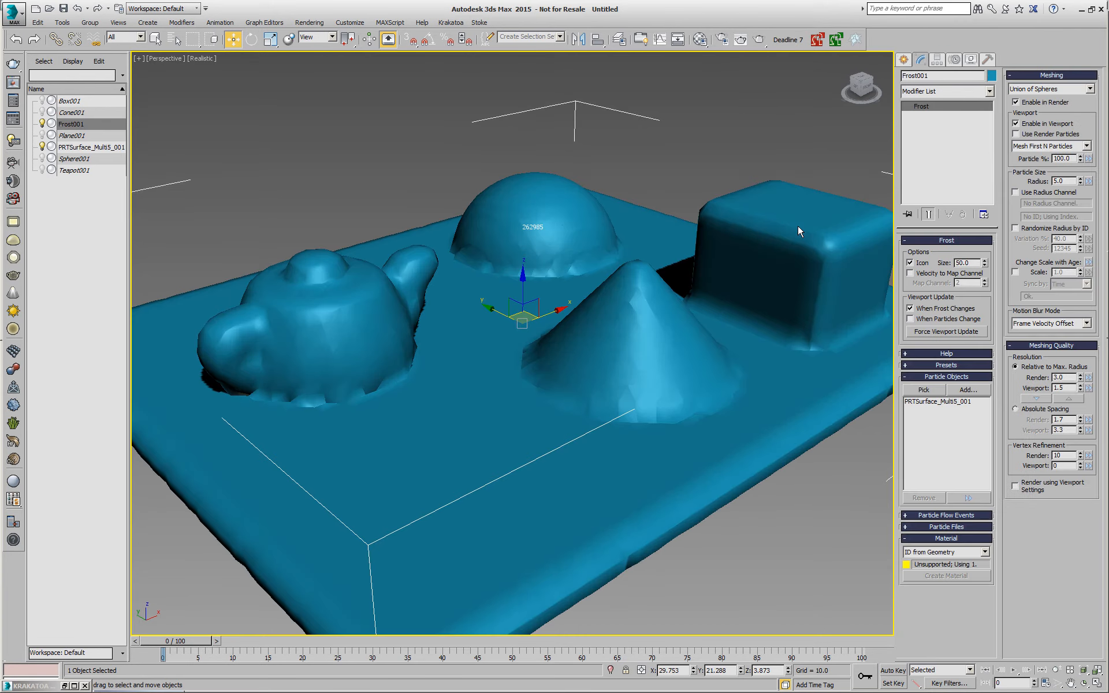
left_click(1035, 92)
left_click(1034, 140)
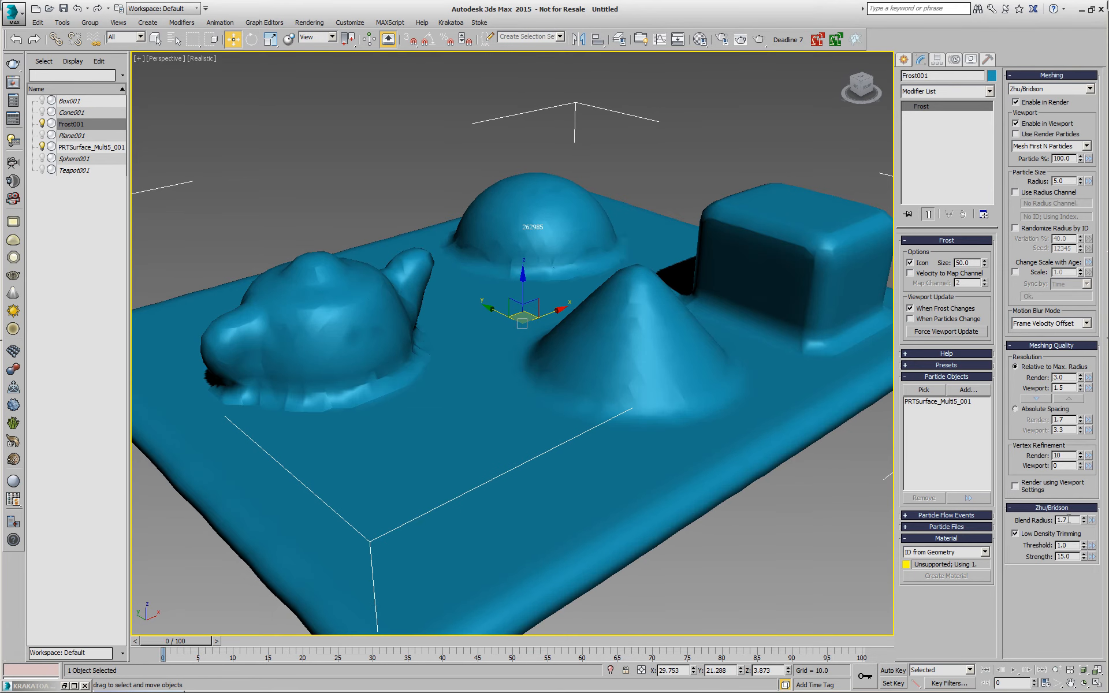
Step: Set the Frost mesh's Blend Radius to 2.2 and its particle Radius to 1.0
type("2.2")
double_click(1064, 181)
type("1")
key("Return")
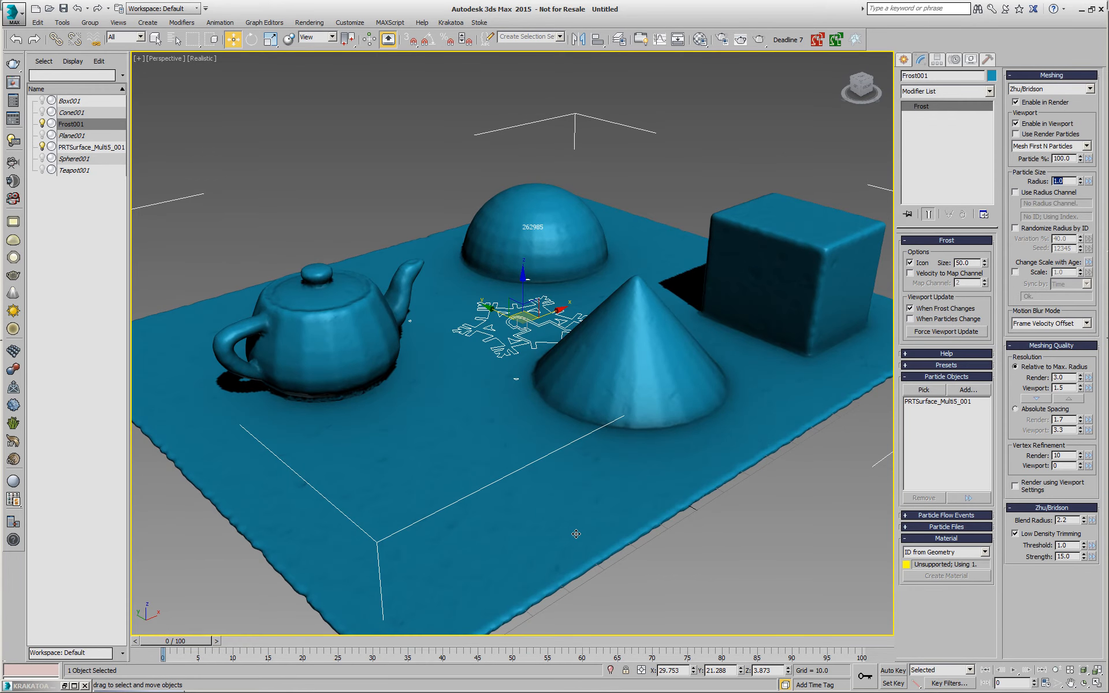
Step: Enable shaded Vertex Color channel display in the Frost mesh's object properties
right_click(637, 384)
left_click(647, 457)
left_click(488, 454)
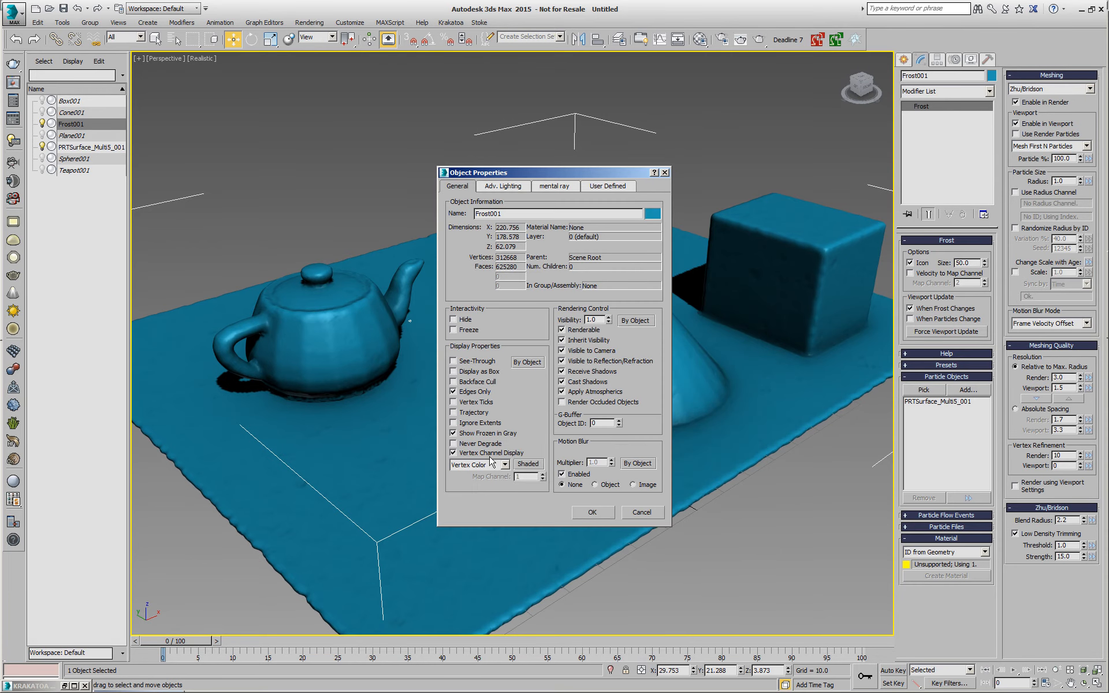
left_click(534, 464)
left_click(529, 464)
left_click(592, 512)
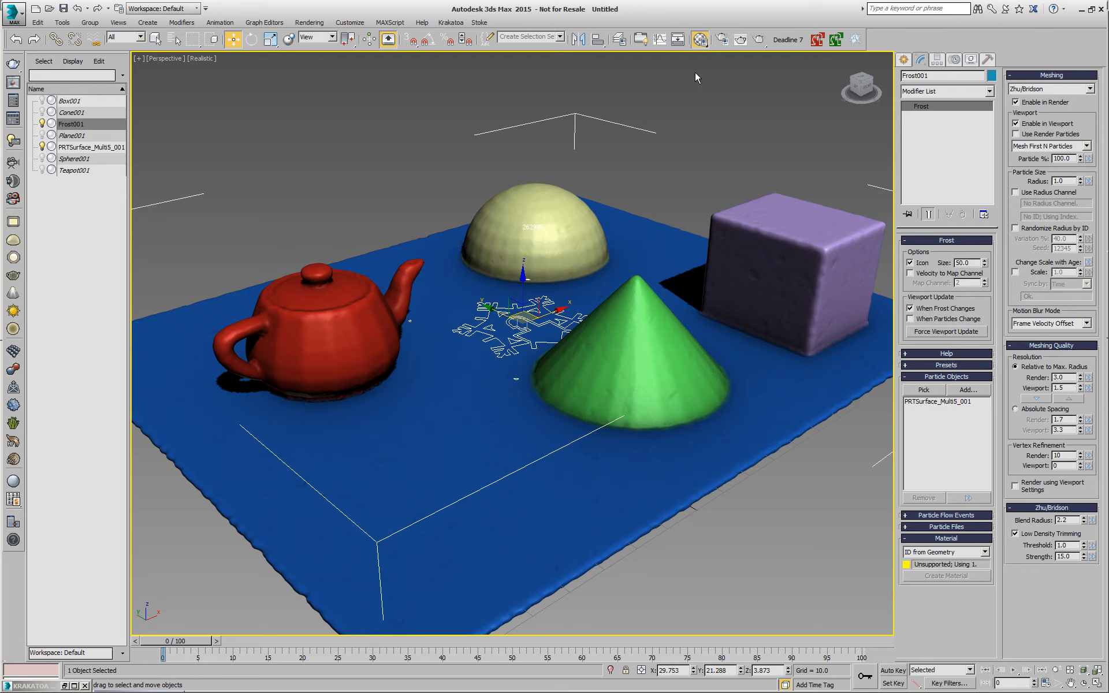
Step: Restore the Magma editor, expose material.diffuse on the PropertyQuery node, connect it to the Color output and update the Frost mesh
key("m")
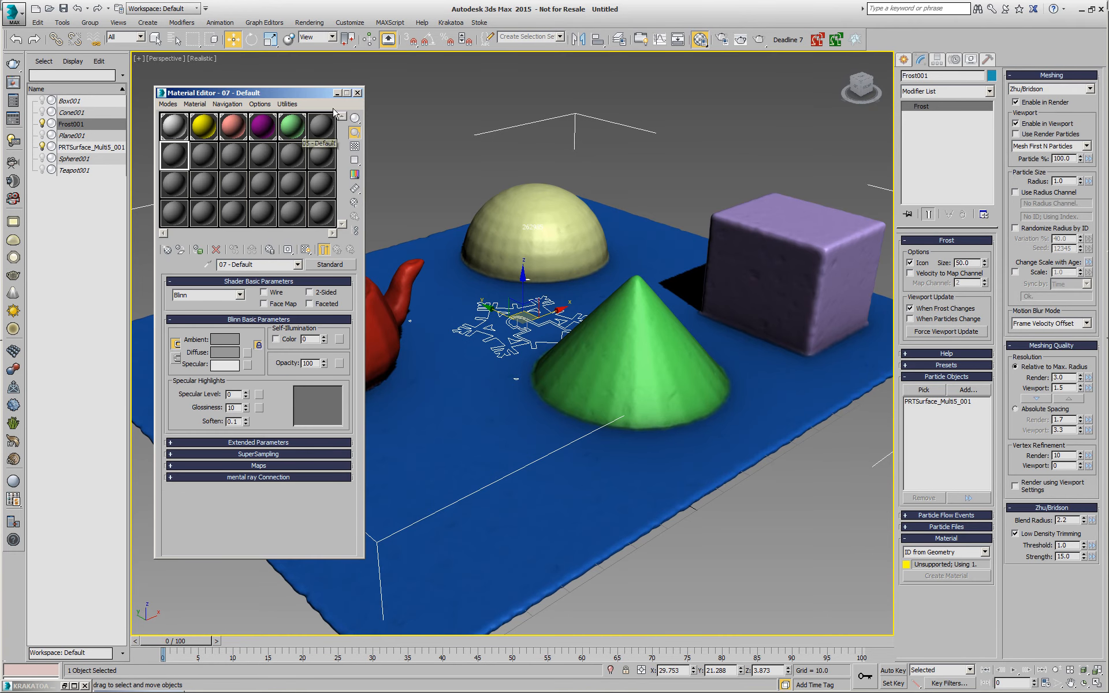
left_click(357, 93)
left_click(39, 686)
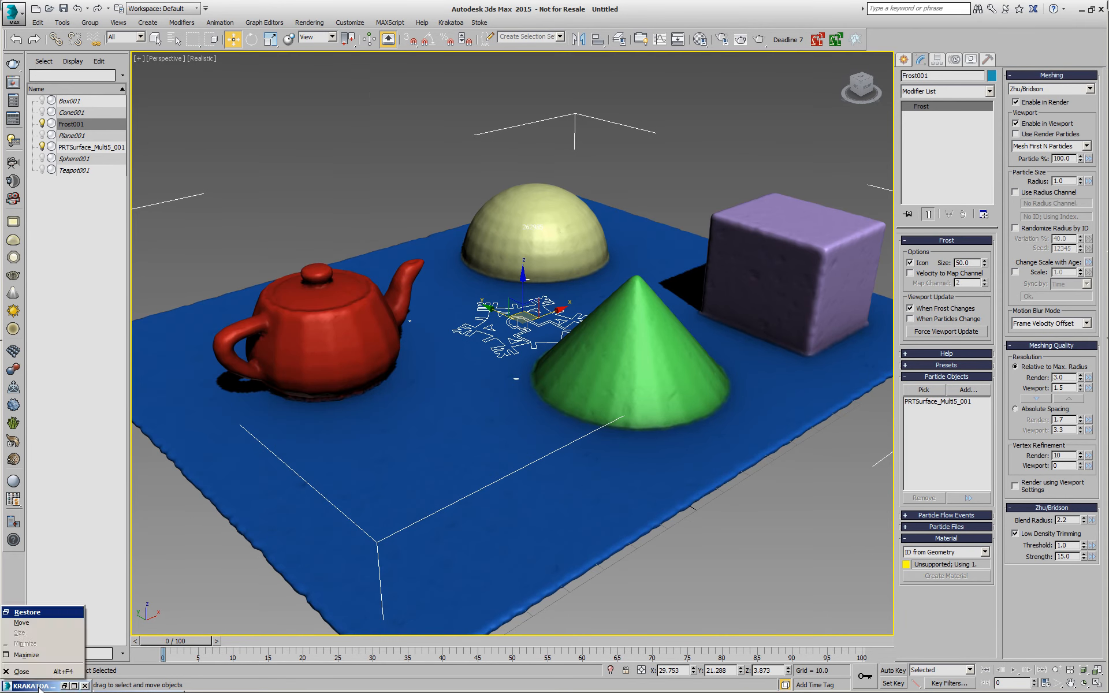
left_click(27, 612)
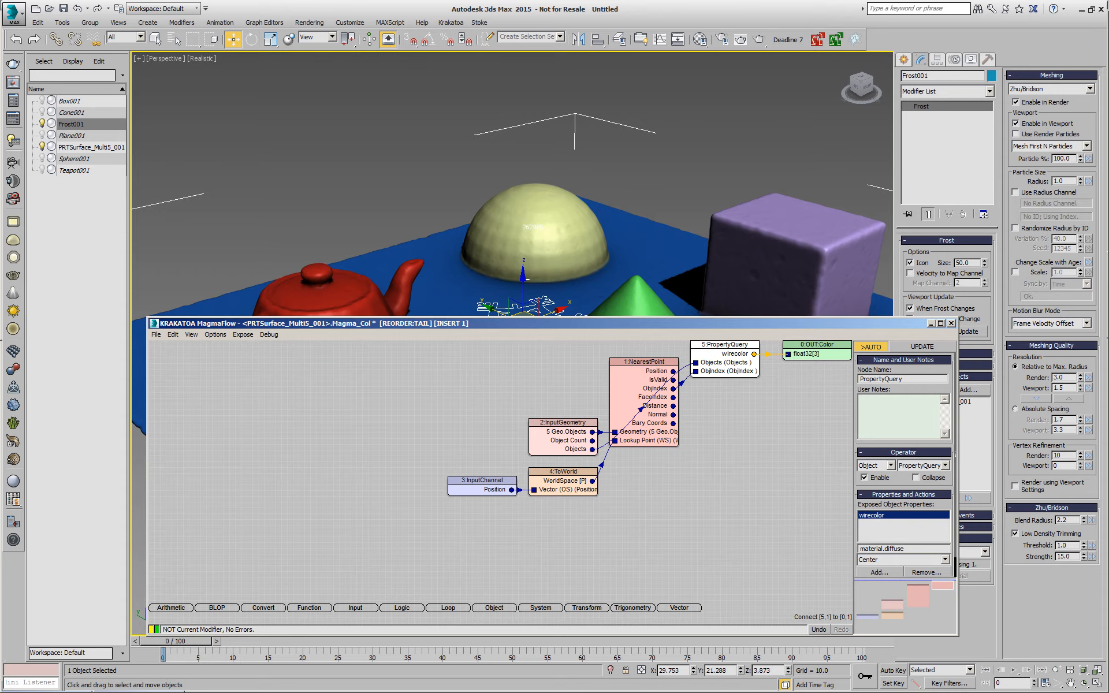
left_click(879, 572)
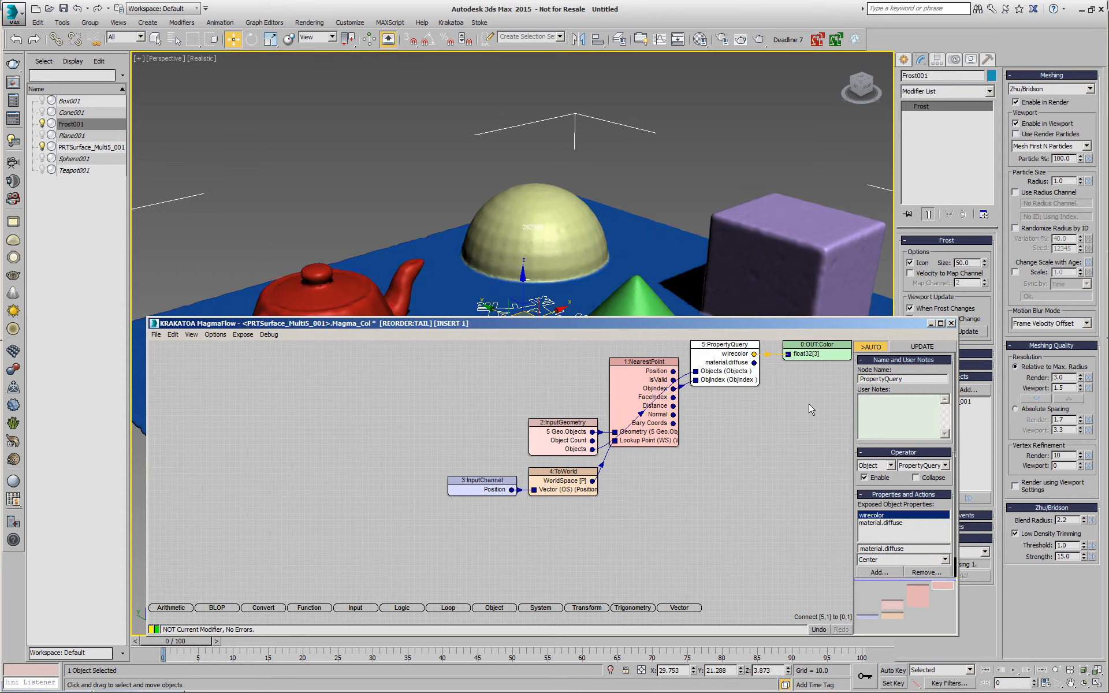
left_click_drag(754, 362, 789, 355)
left_click(971, 331)
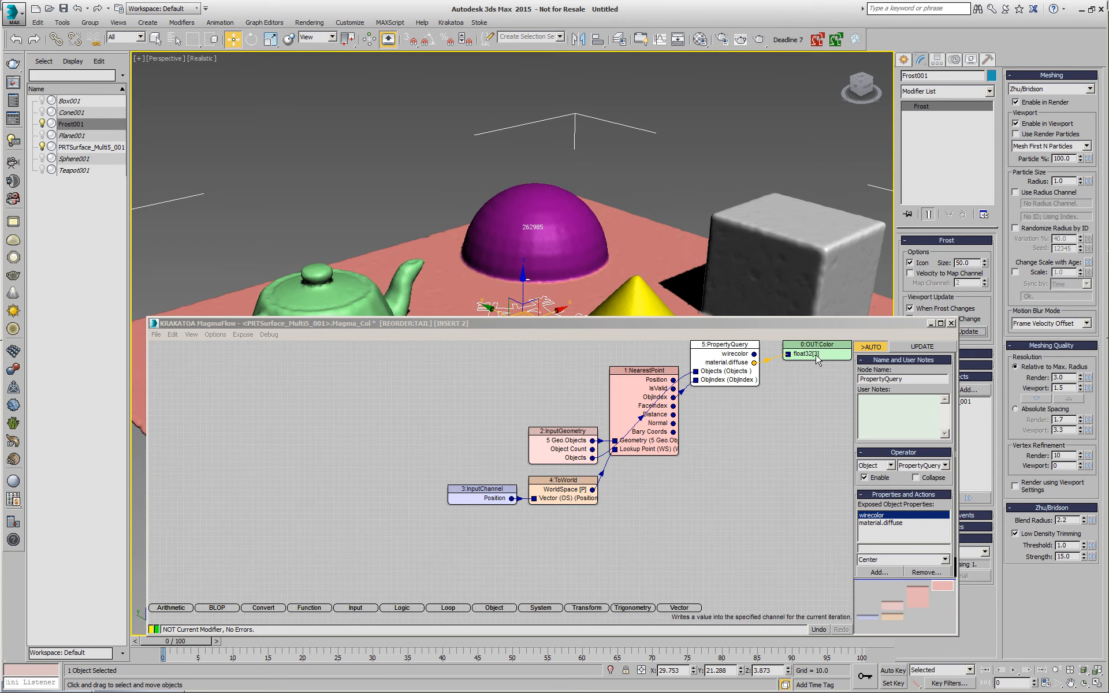
Step: Insert a Switch node before the Color output with material.diffuse as If True and wirecolor as If False
left_click(770, 362)
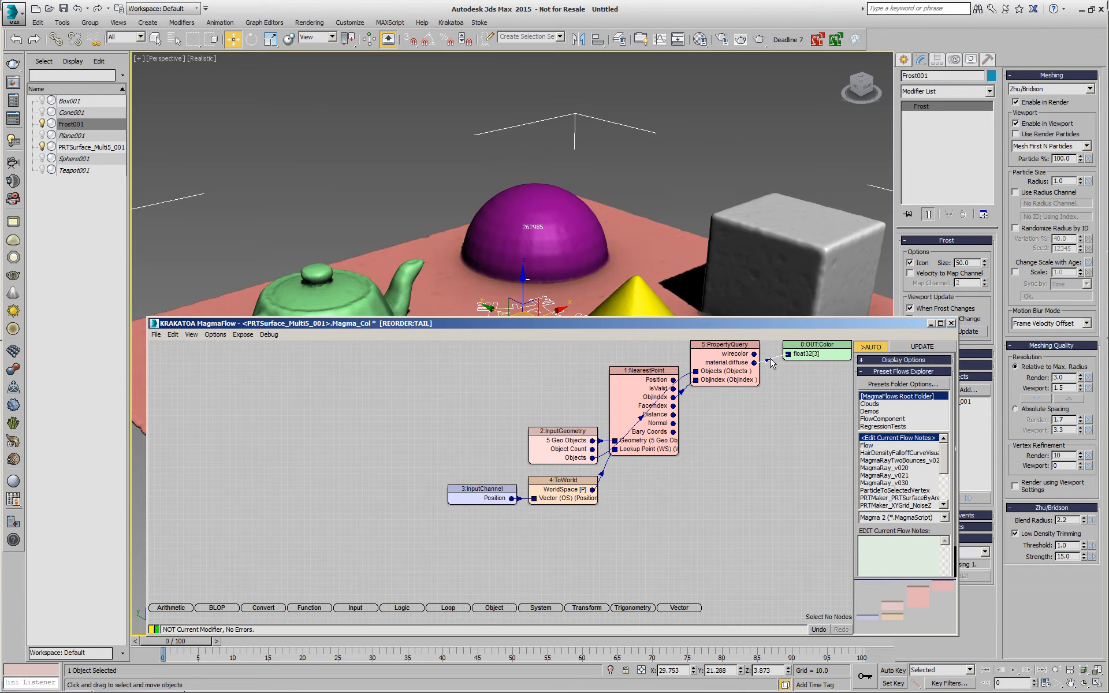
key("w")
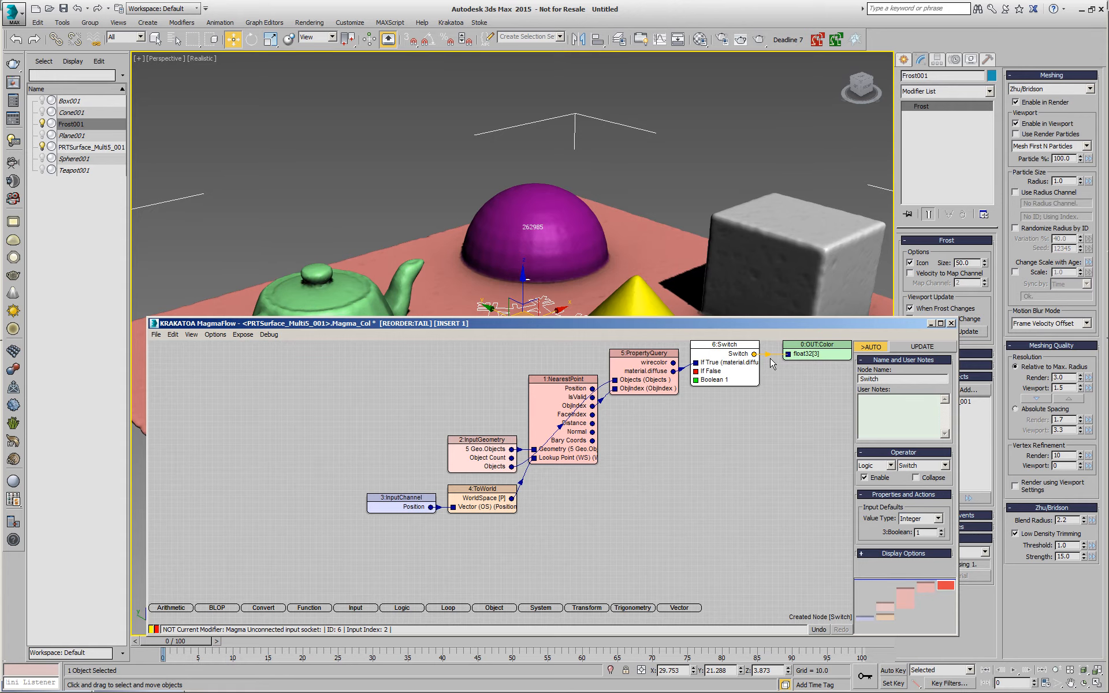
right_click(723, 403)
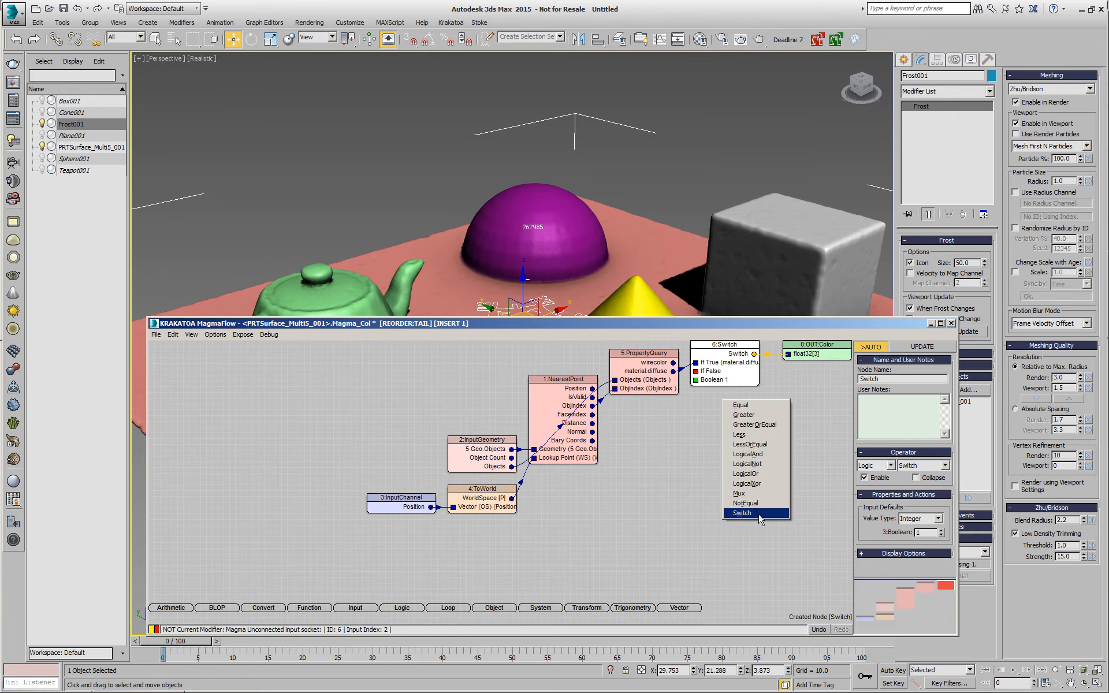
left_click(806, 321)
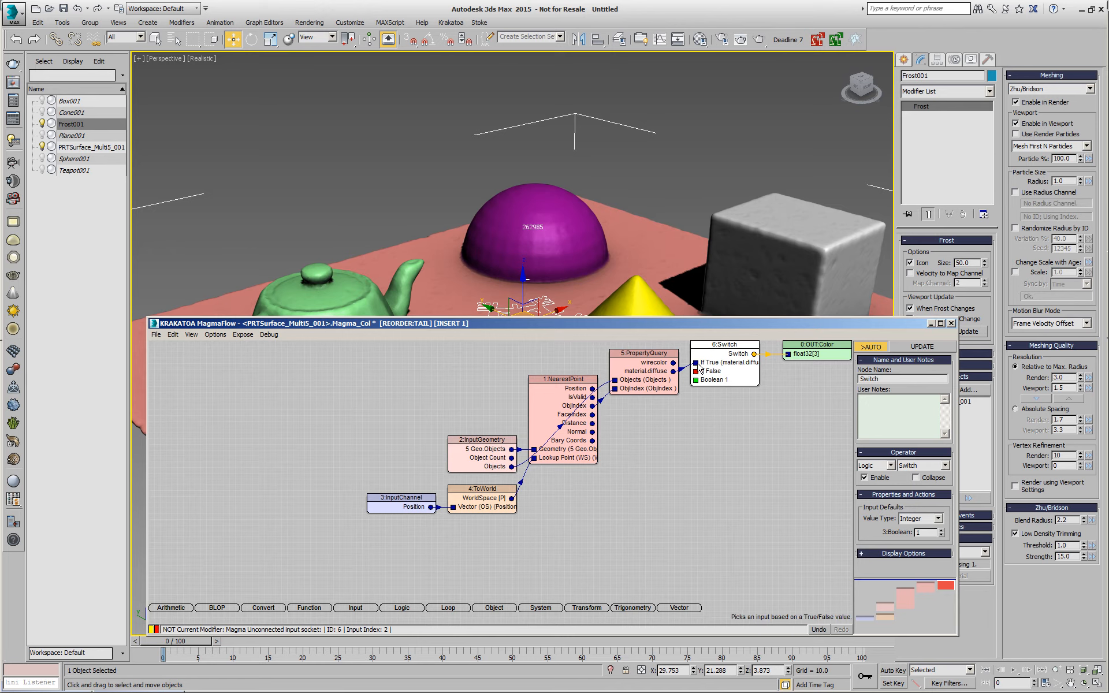
left_click_drag(674, 364, 696, 376)
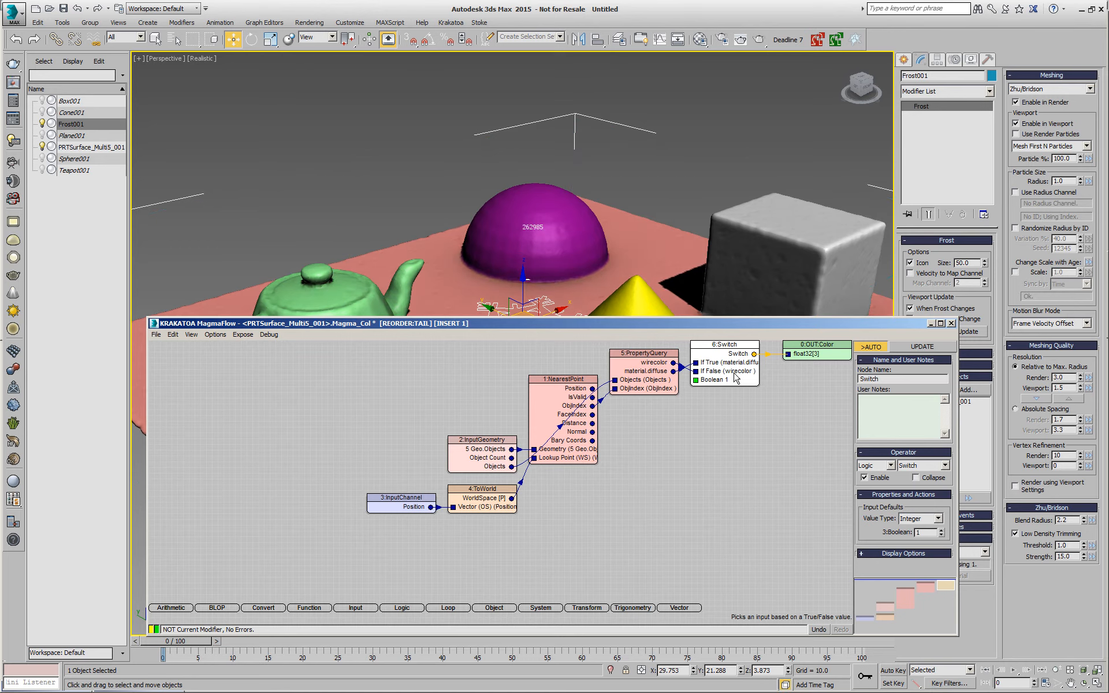
Step: Feed the Switch's Boolean input with an exposed Integer InputValue node set to 1 and name it Use Material
key("ctrl+3")
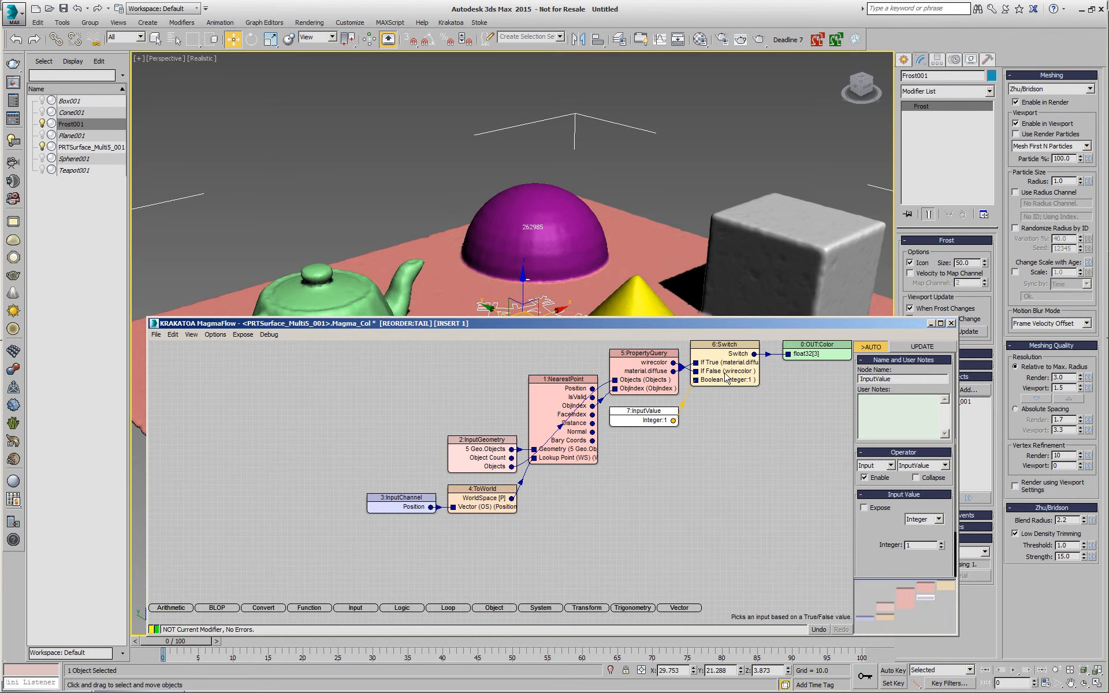
left_click(876, 510)
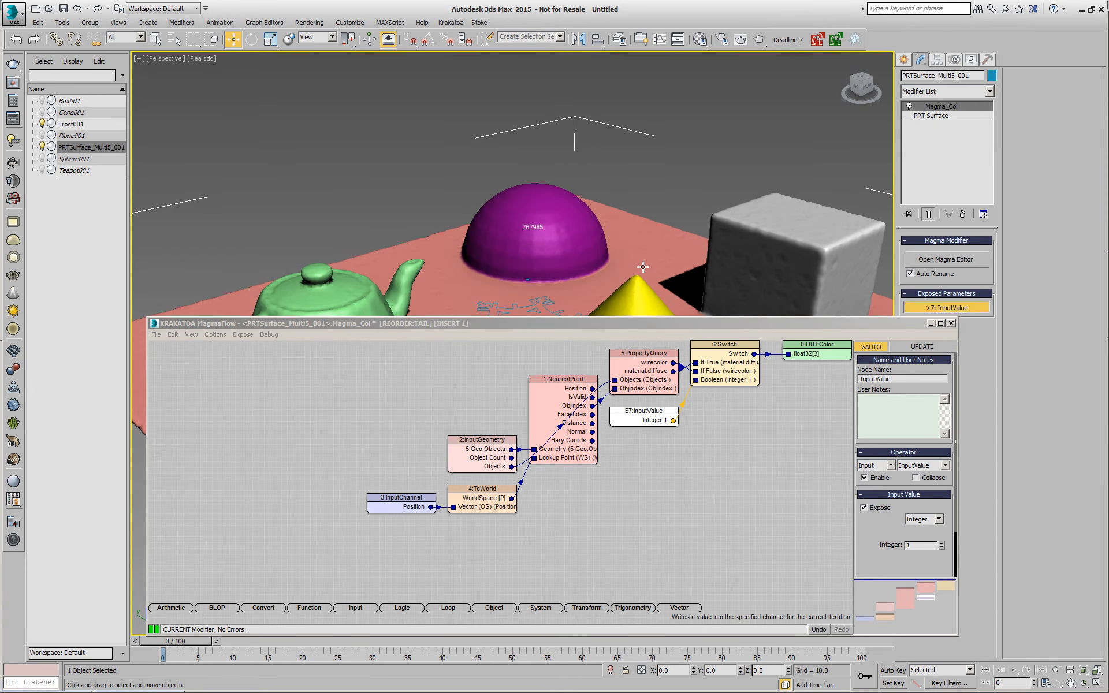
left_click(768, 280)
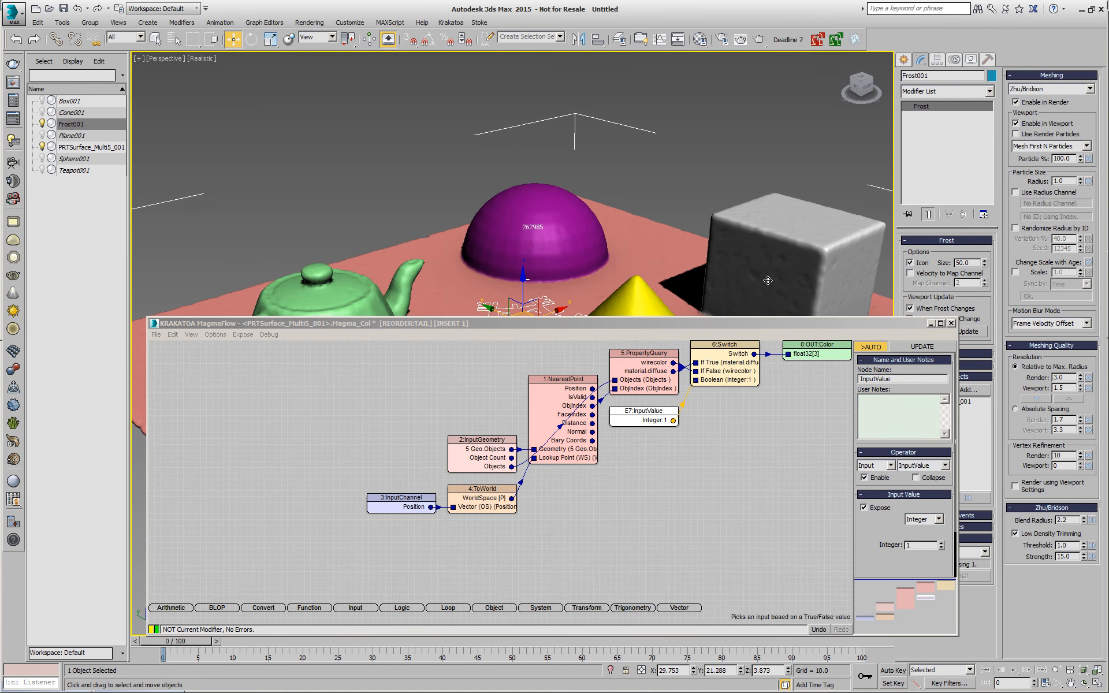
left_click(659, 246)
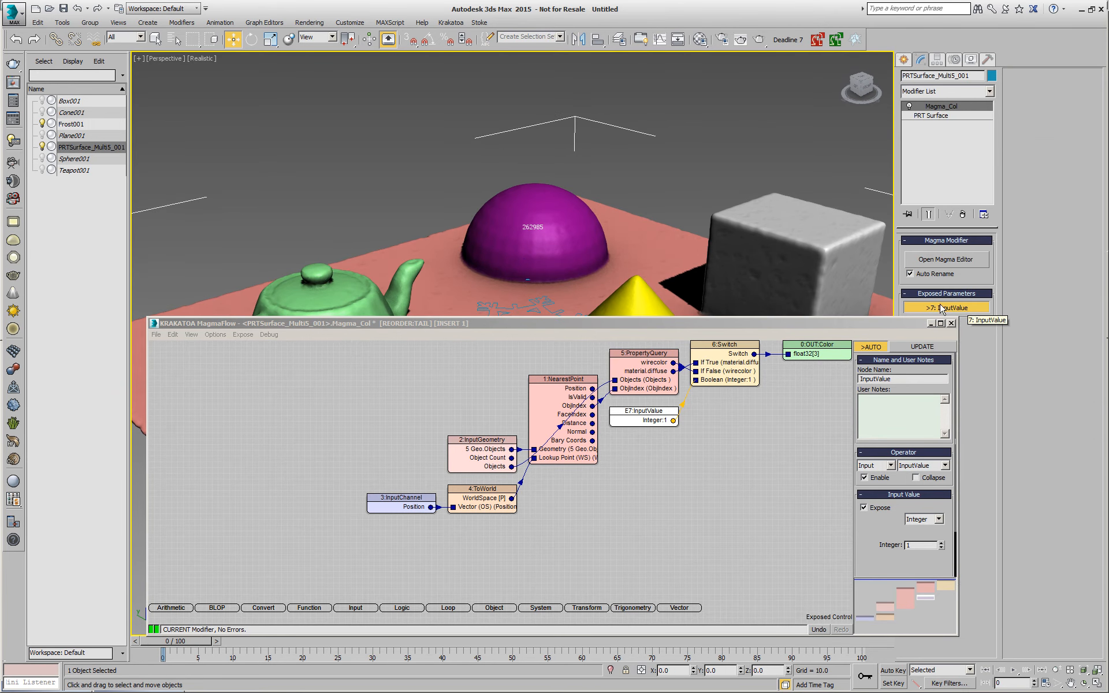
double_click(904, 379)
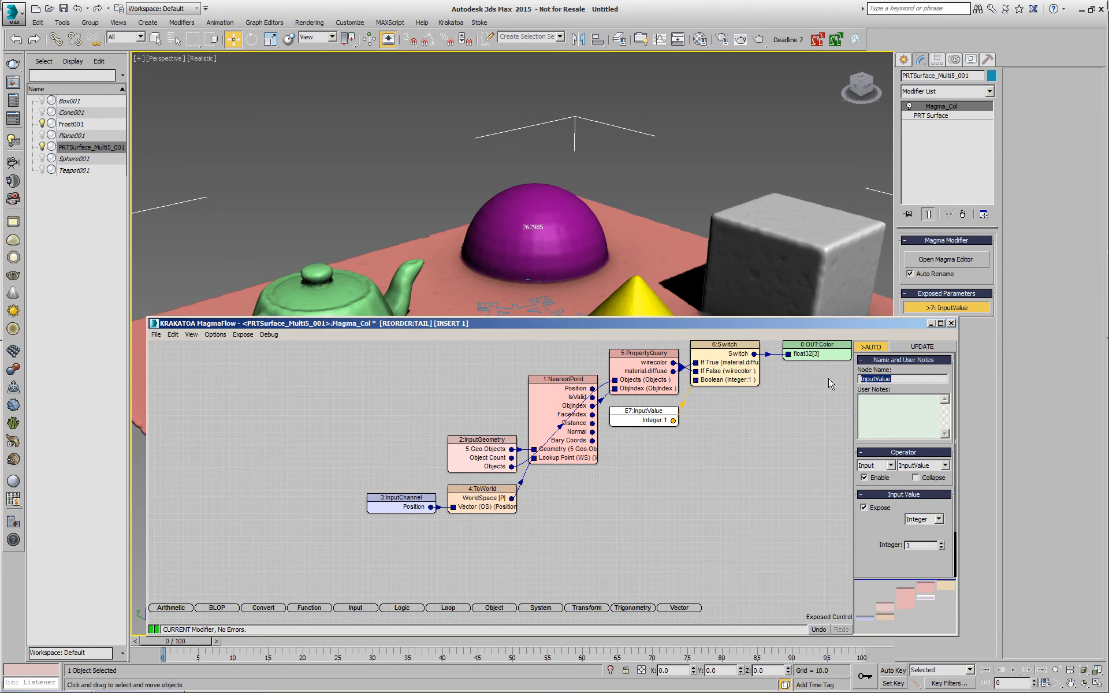
type("Use Material")
key("Return")
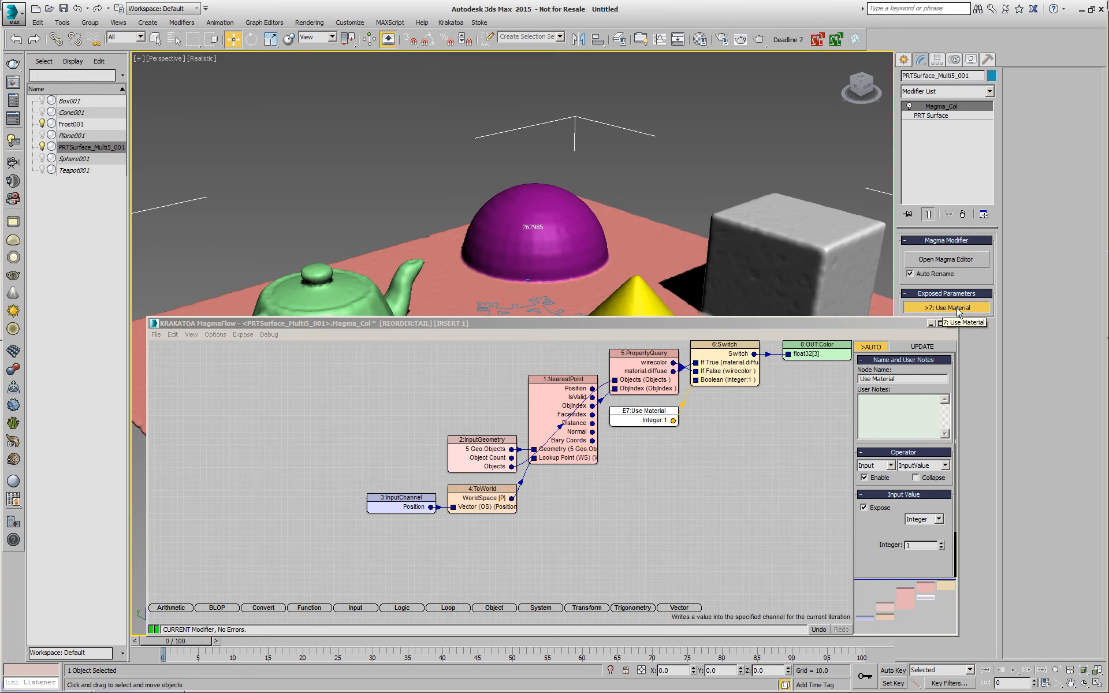
Step: Turn off the exposed Use Material parameter and force the Frost mesh to update
left_click(957, 310)
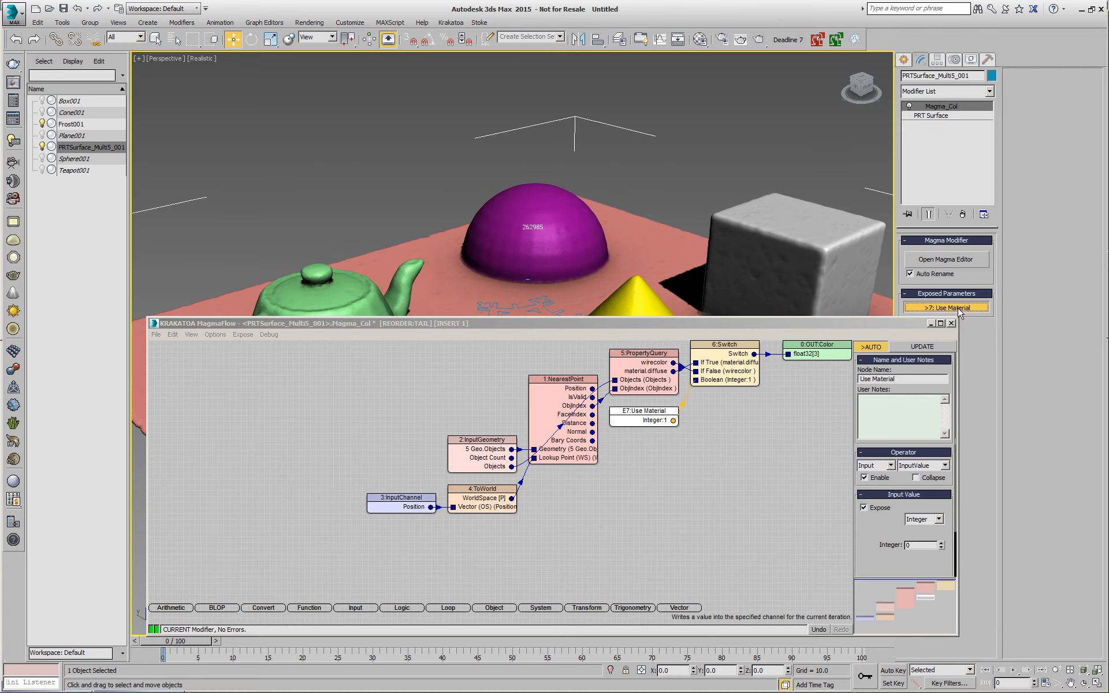
left_click(849, 231)
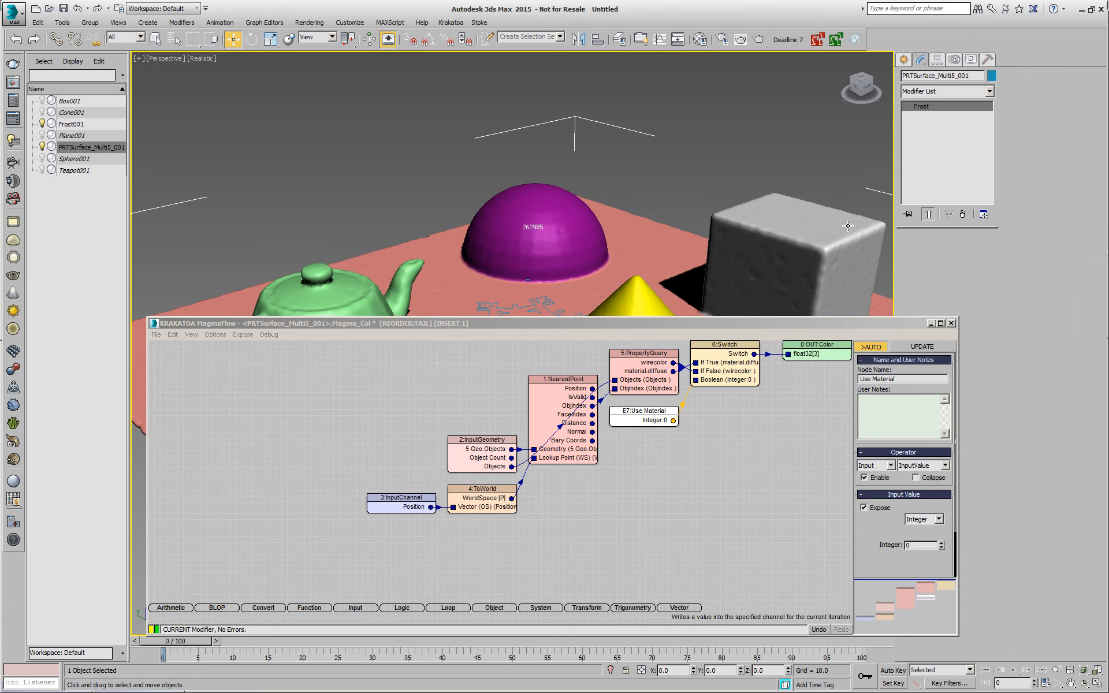
left_click(969, 333)
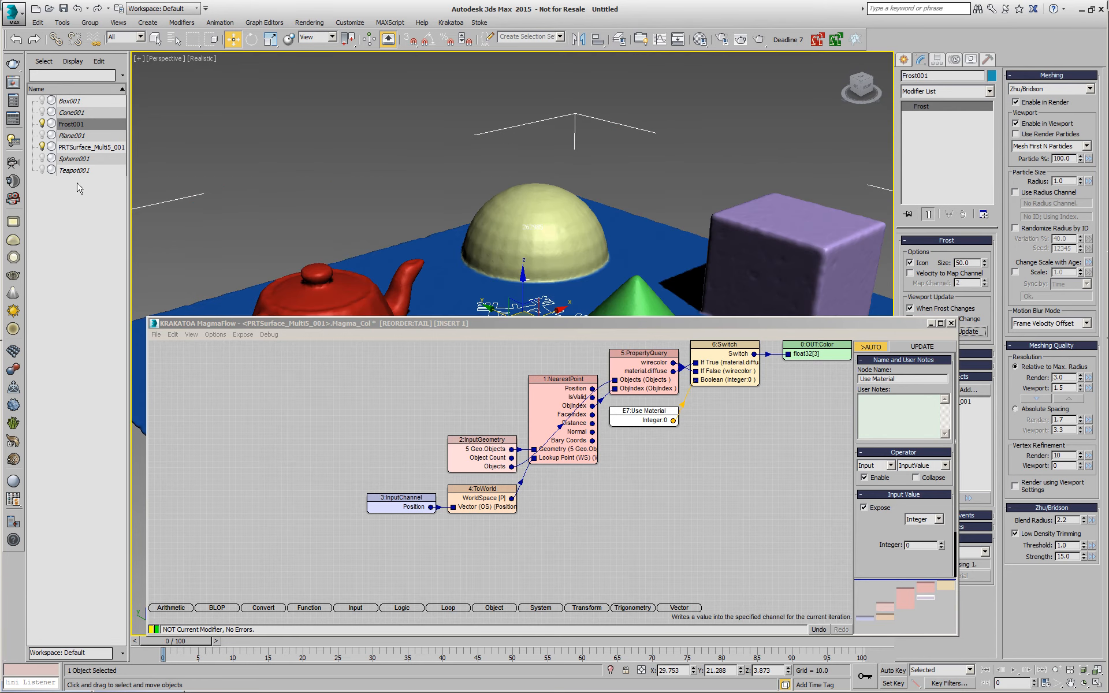
Step: Hide the Frost mesh and toggle Use Material on and off to compare the PRT Surface particle colors
left_click(42, 124)
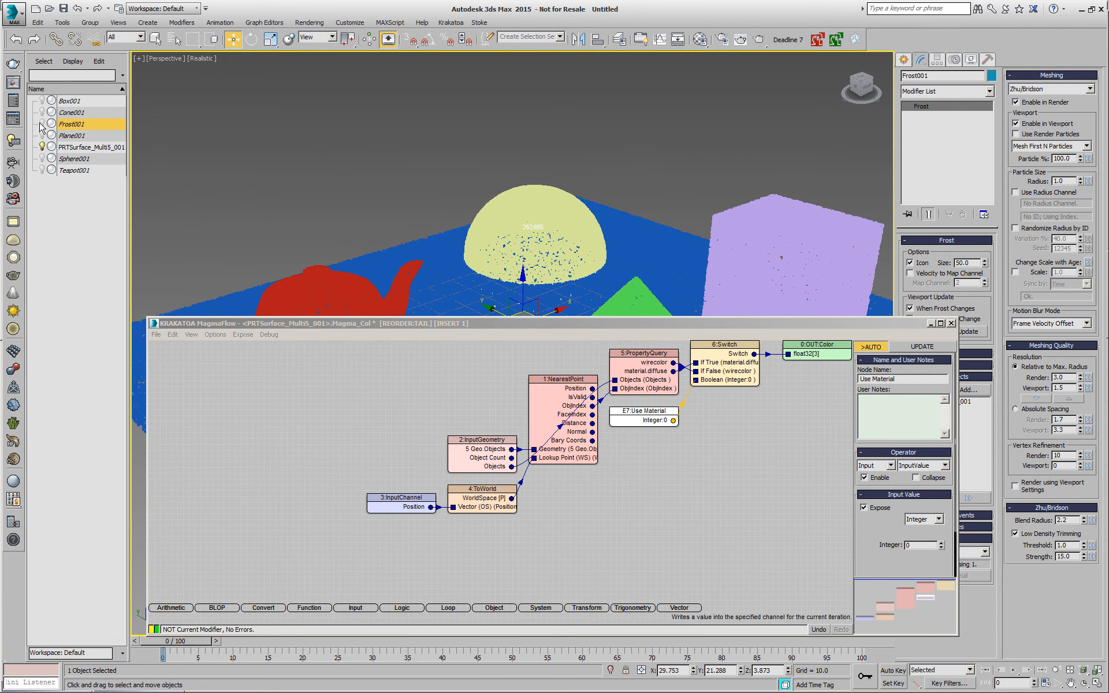
left_click(765, 278)
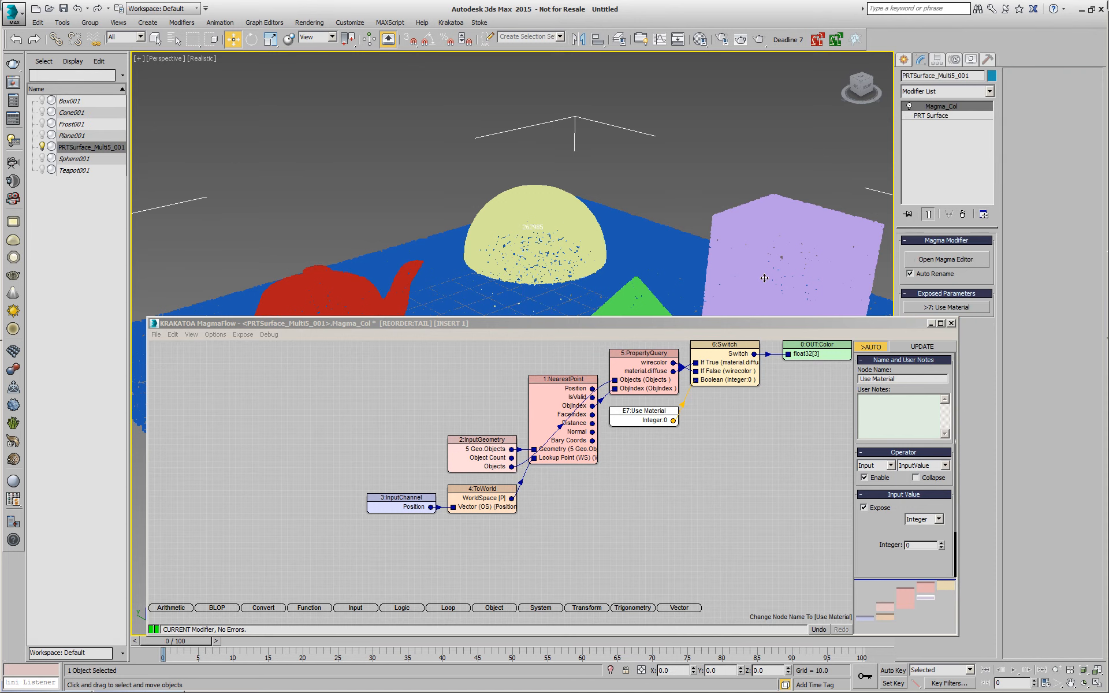
left_click(983, 310)
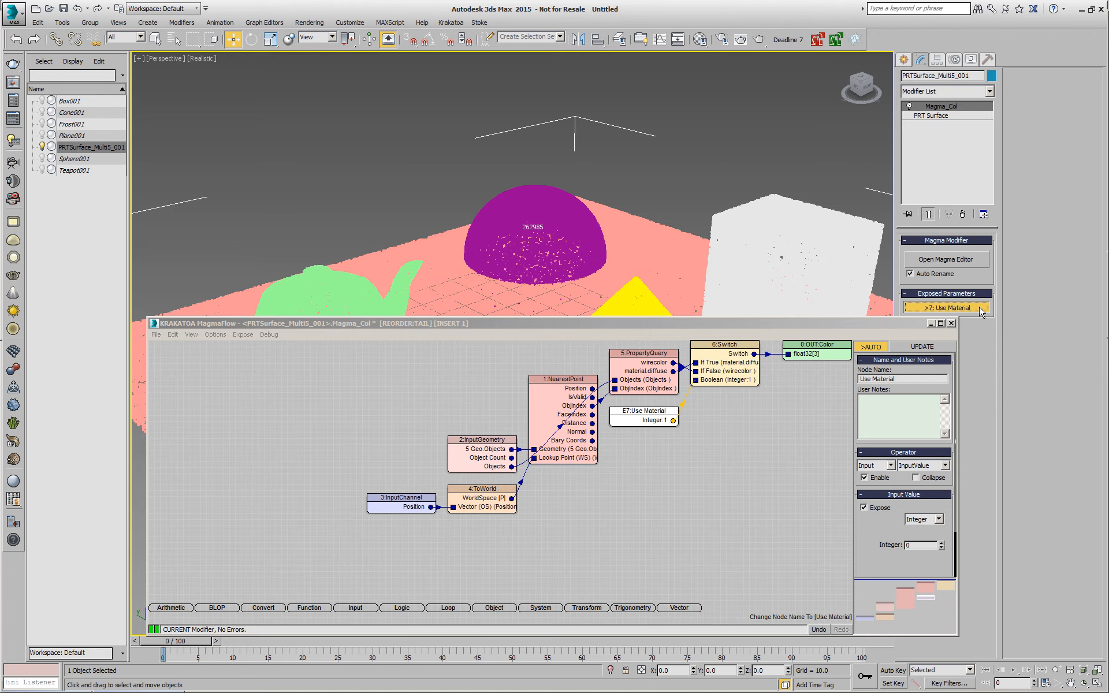
left_click(981, 310)
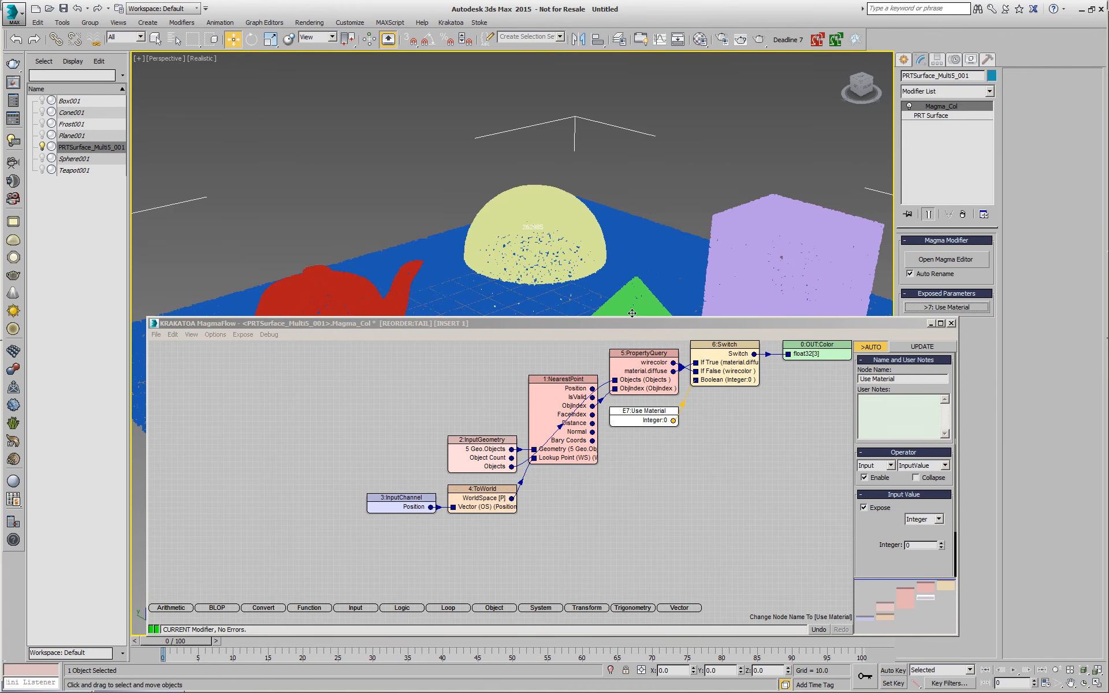
left_click(953, 309)
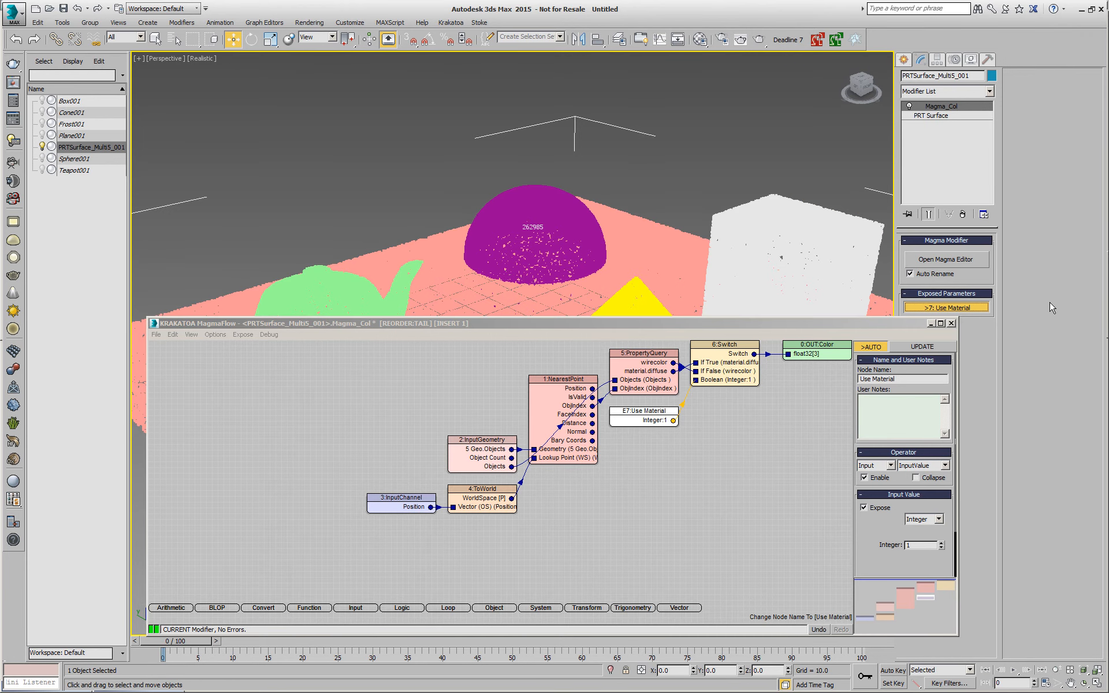
left_click(946, 311)
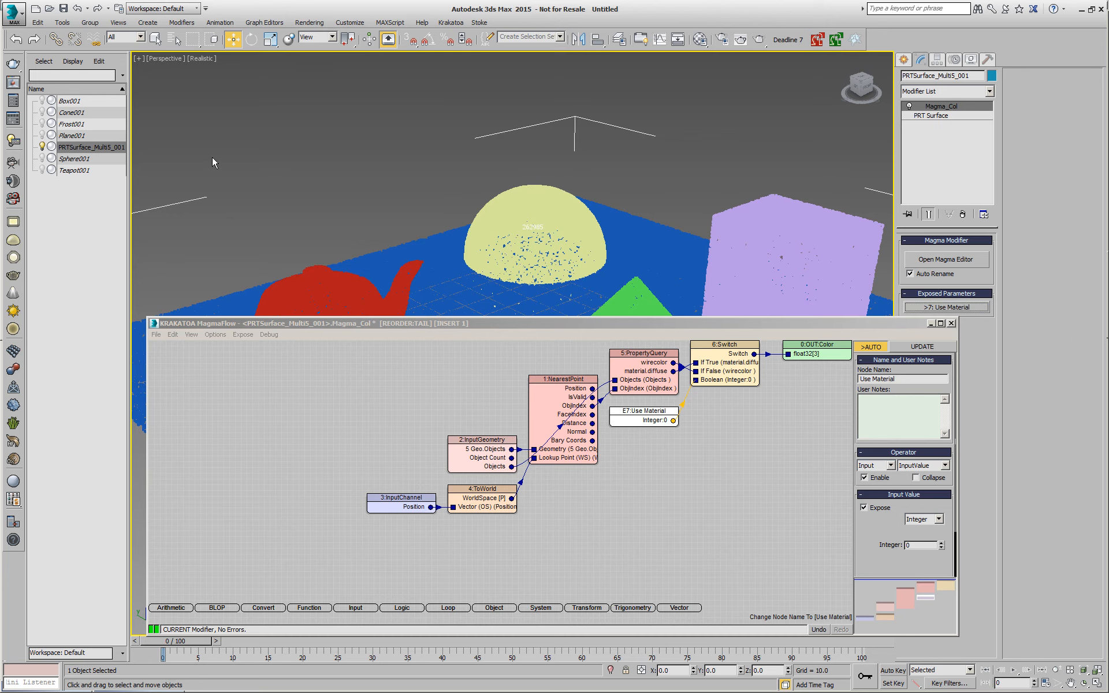
Step: Unhide the Frost mesh and assign the 07 - Default material to it
left_click(42, 145)
left_click(42, 123)
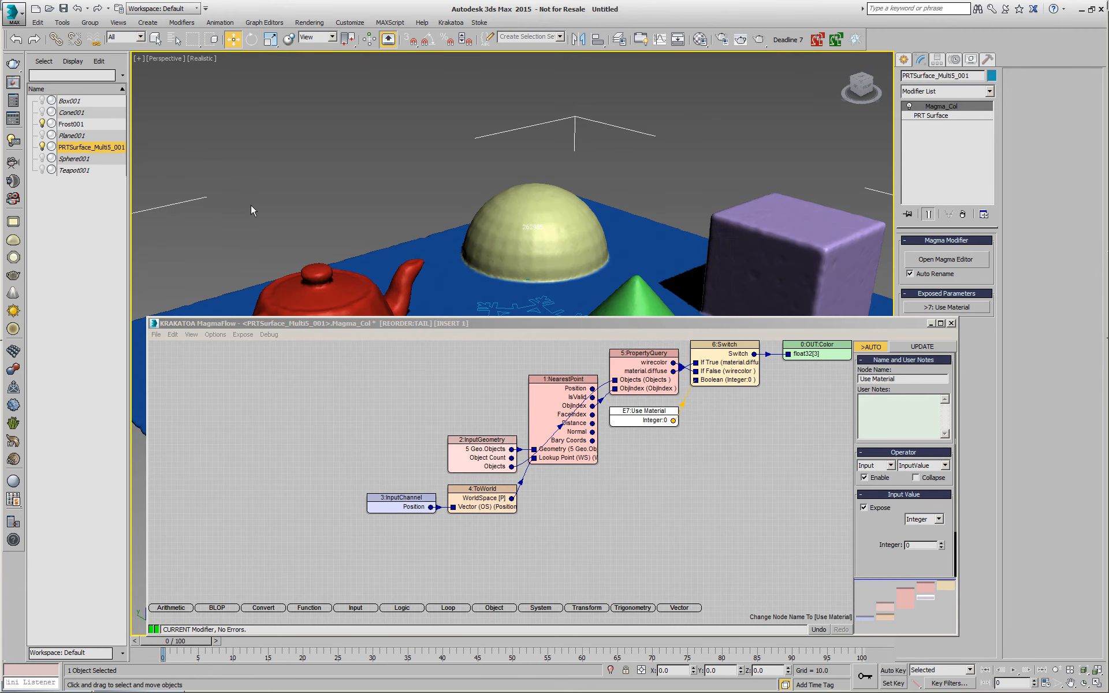
left_click(778, 220)
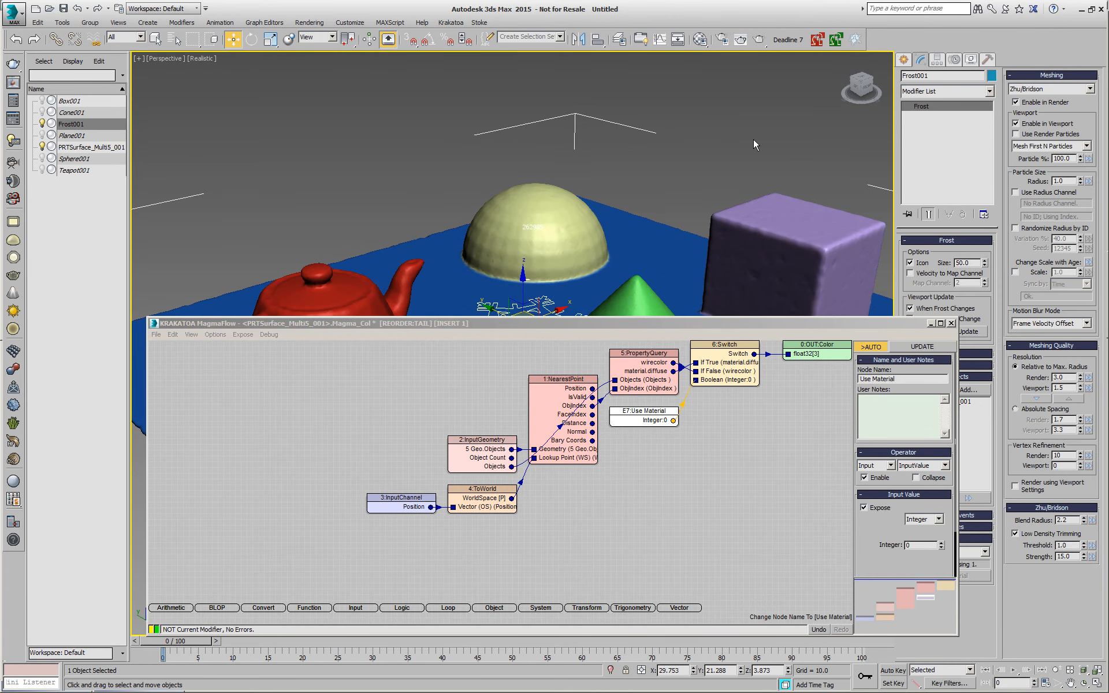
left_click(699, 41)
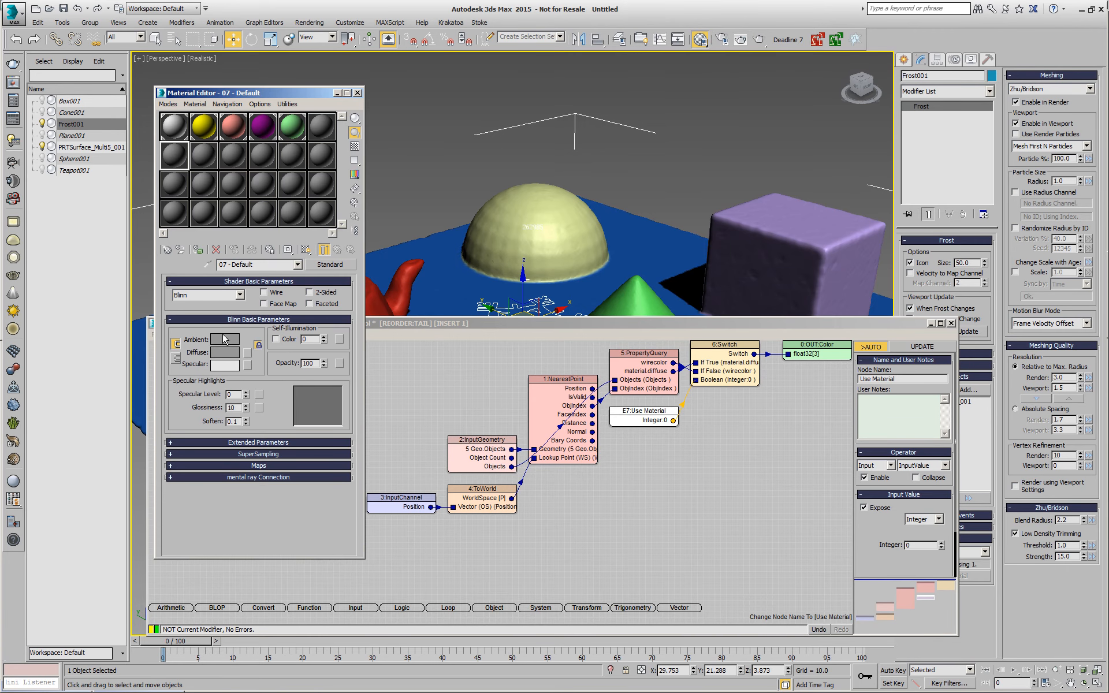
left_click(198, 249)
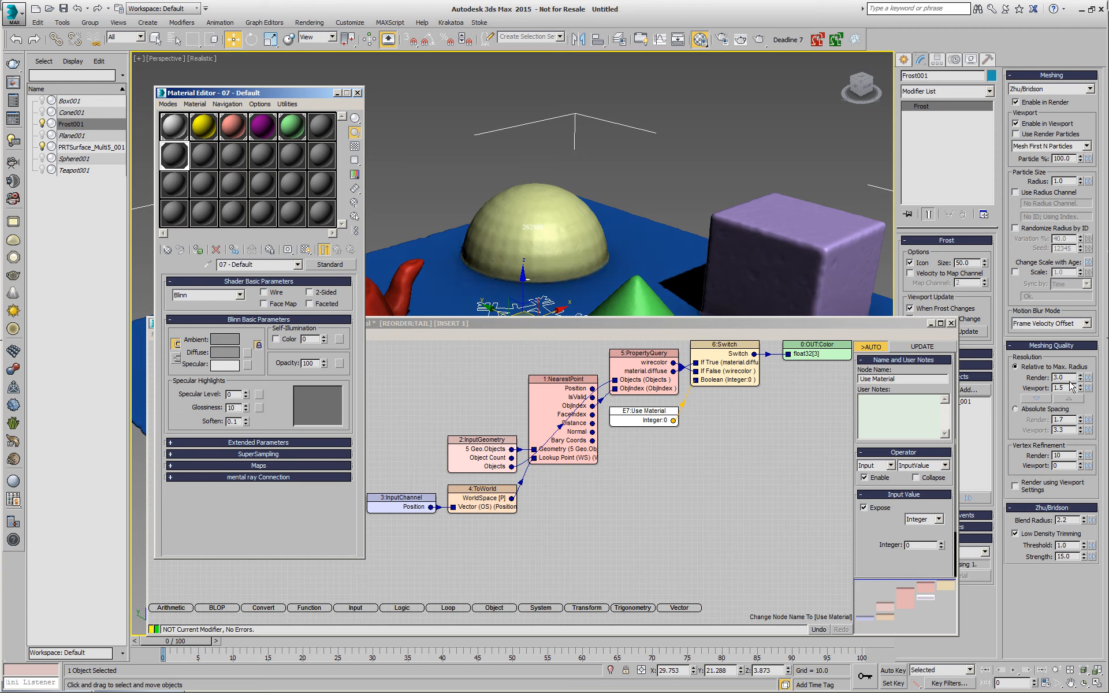
Step: Set the Frost mesh's render resolution relative to max radius to 1.5
left_click_drag(1068, 386, 1008, 380)
key("Return")
type("1.5")
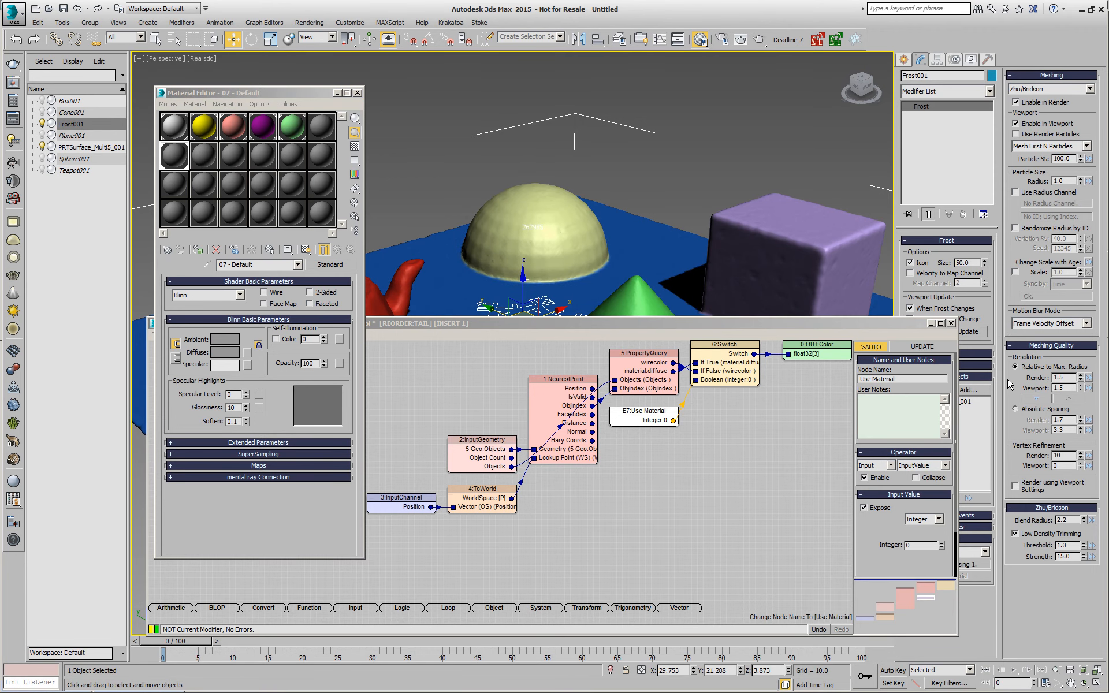
Step: Assign a Vertex Color map to the Frost material's diffuse color and render the perspective view
left_click(248, 365)
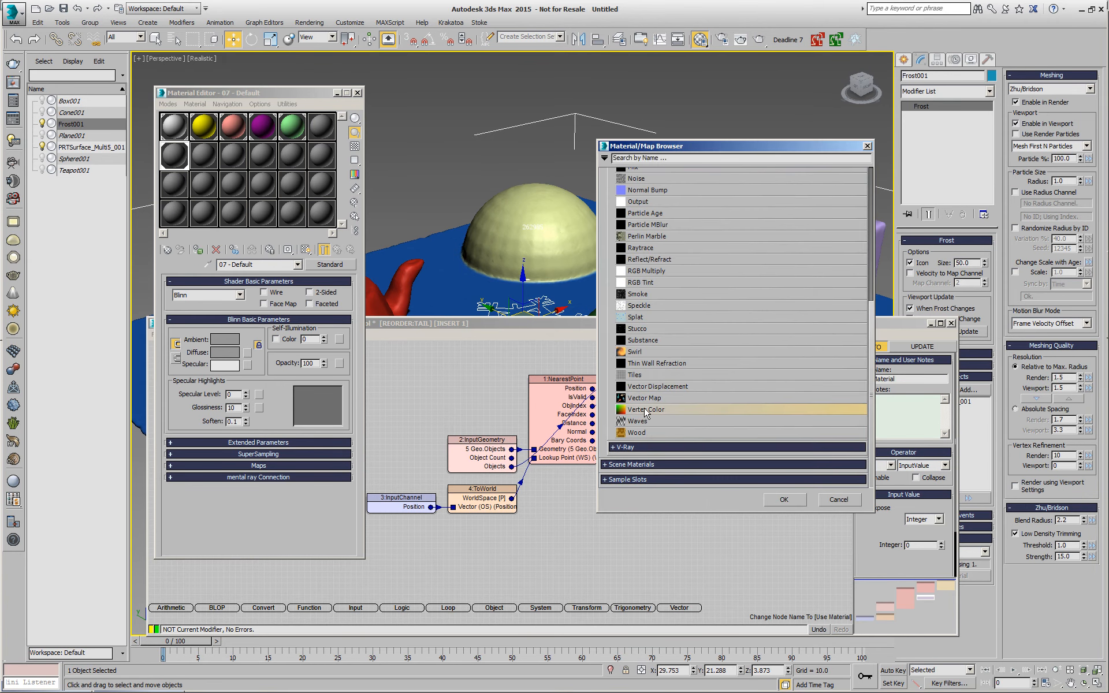
double_click(671, 408)
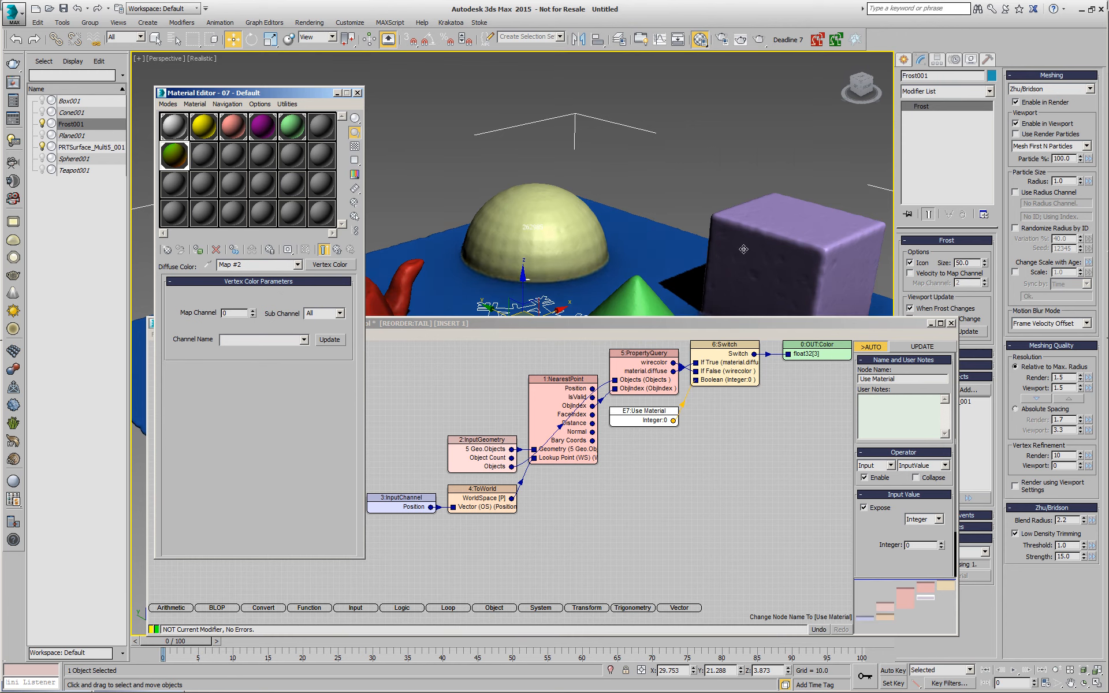
left_click(761, 41)
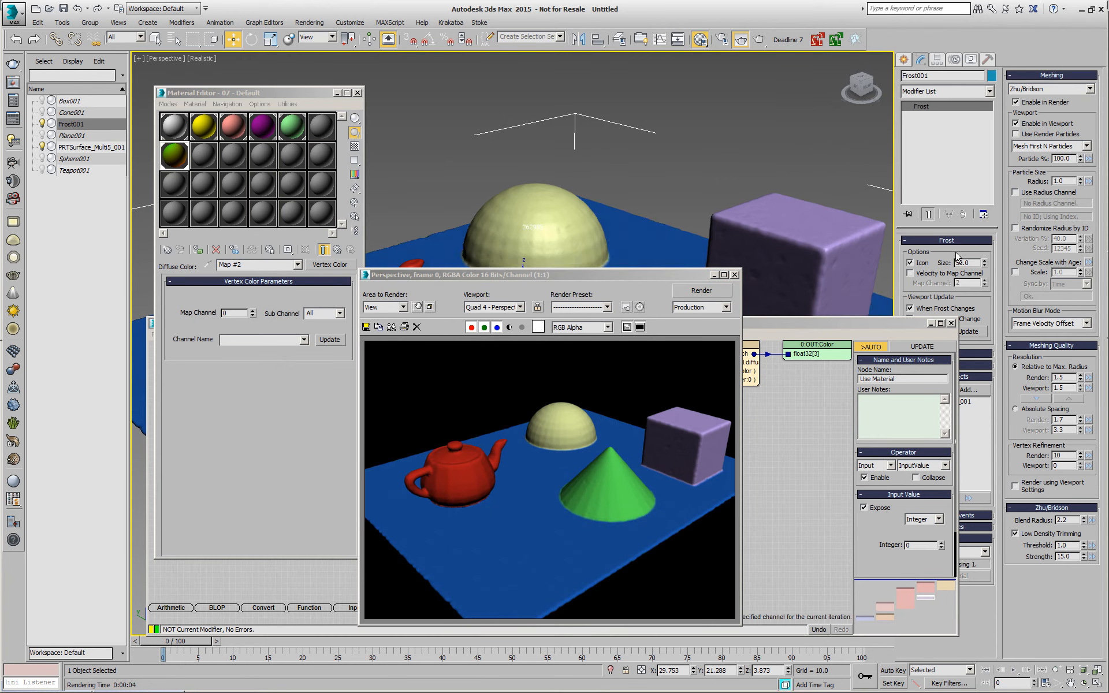
Step: Turn on Use Material for the PRT Surface, render the view again and bring the Magma editor to the front
left_click(813, 239)
left_click(814, 239)
left_click(945, 307)
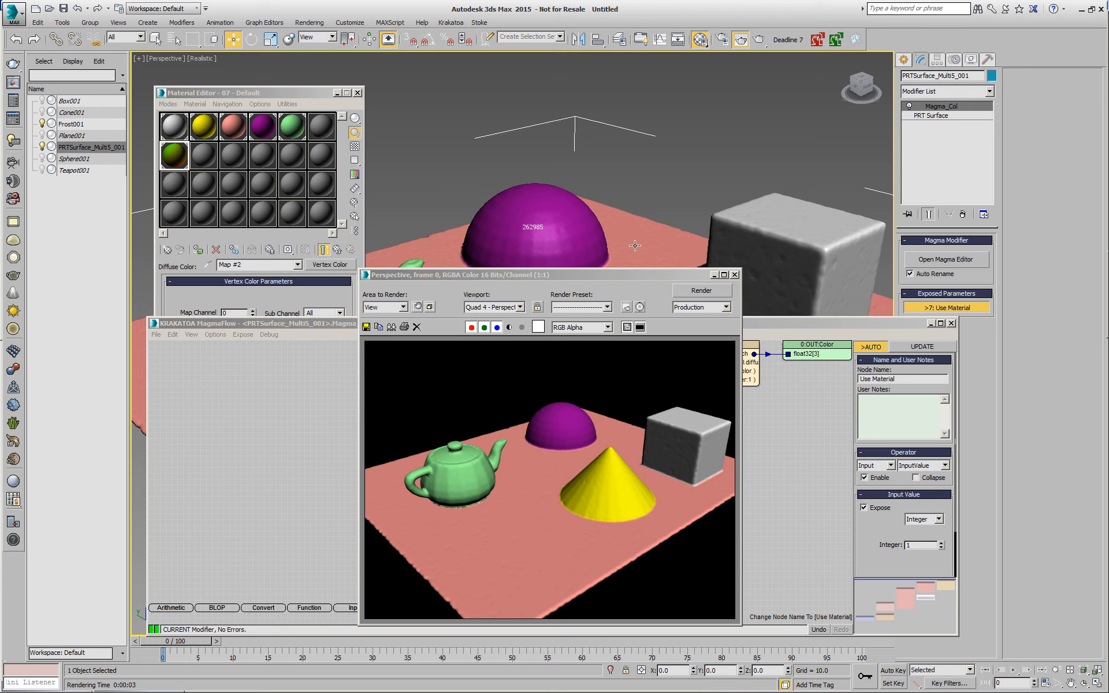
left_click(781, 324)
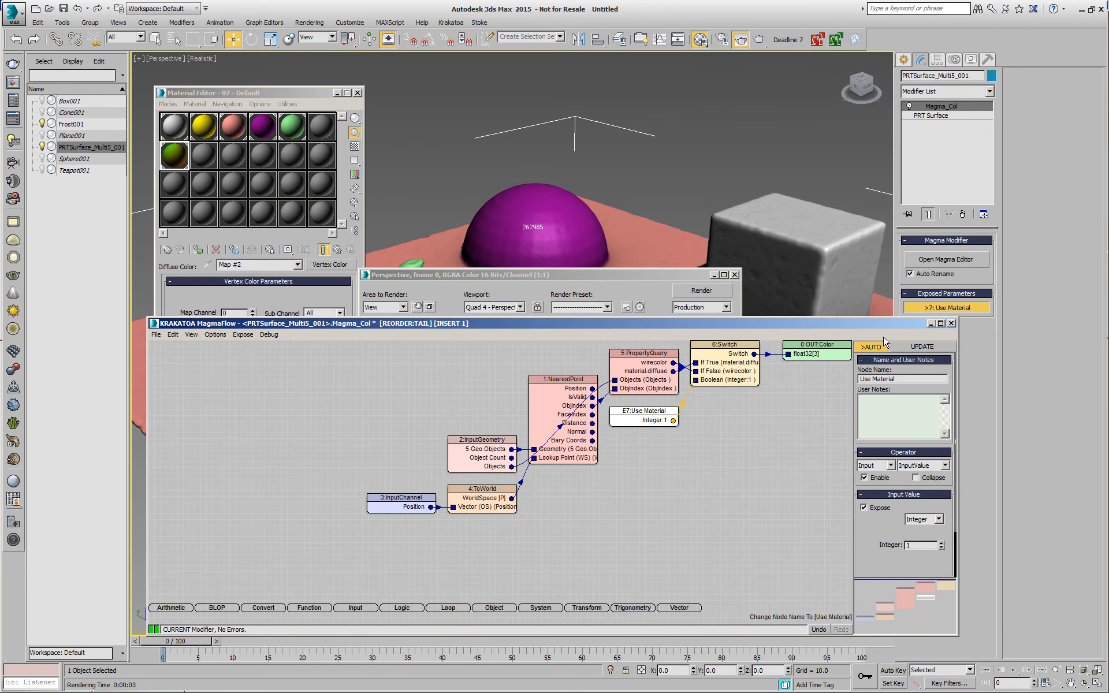
Step: Expose the InputGeometry node's object list as a modifier parameter and close the Magma editor
left_click(765, 478)
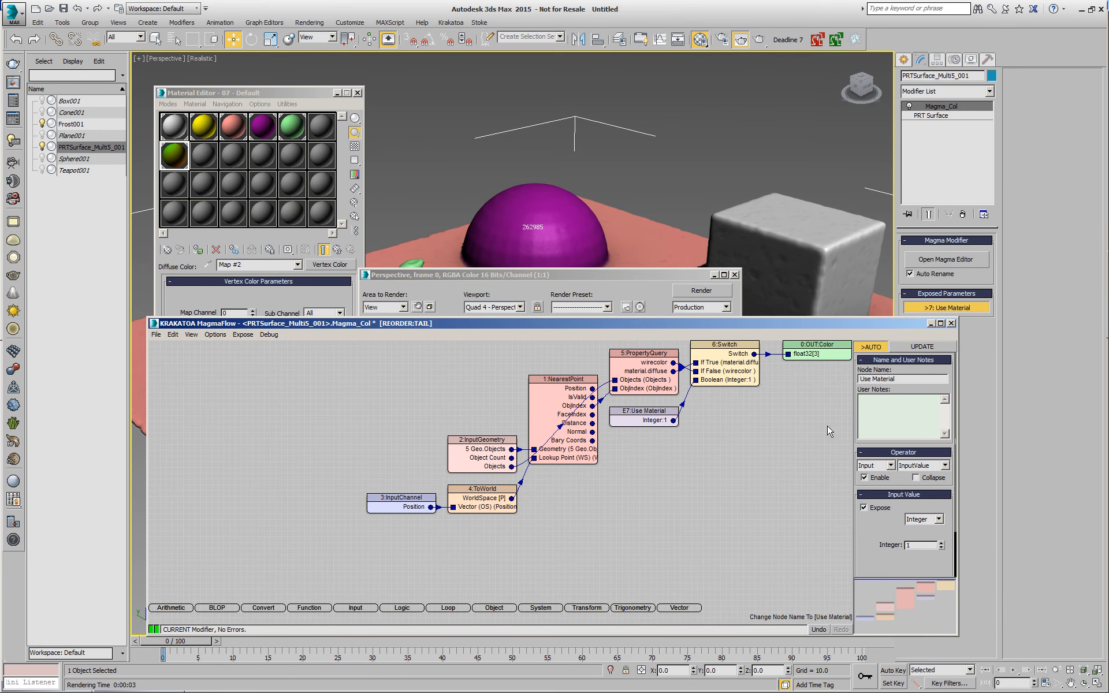
left_click(480, 466)
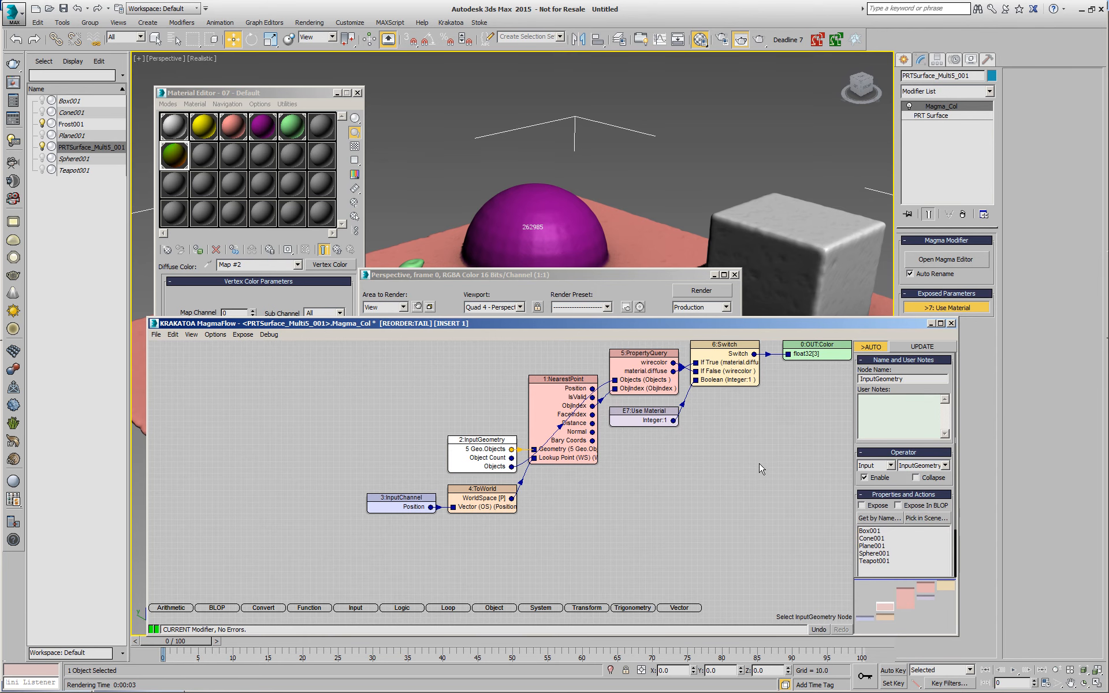
left_click(862, 505)
left_click(954, 318)
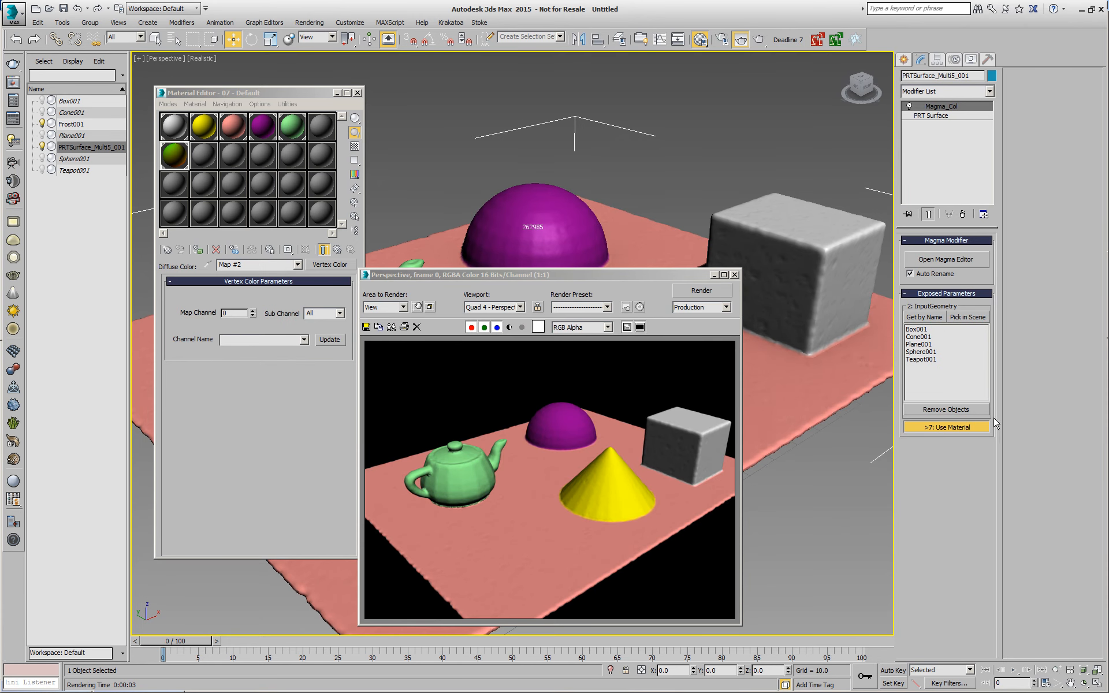
Step: Remove Plane001, Sphere001 and Teapot001 from the exposed InputGeometry list, force the Frost viewport update and clear the floating windows away
left_click_drag(923, 342, 923, 365)
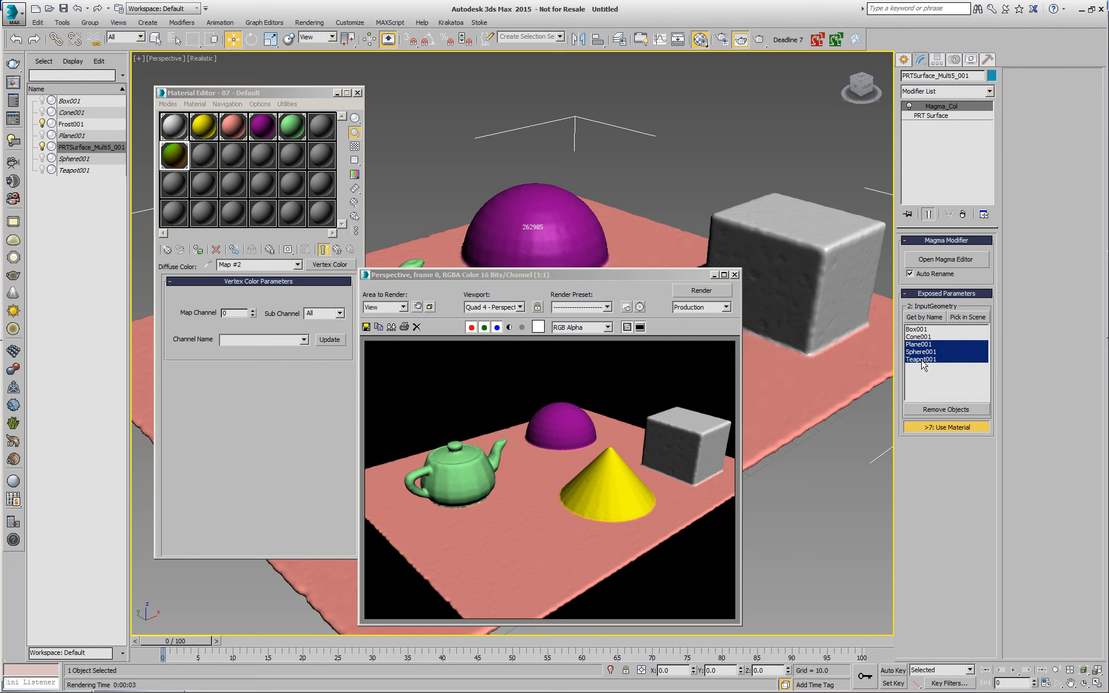
left_click(944, 417)
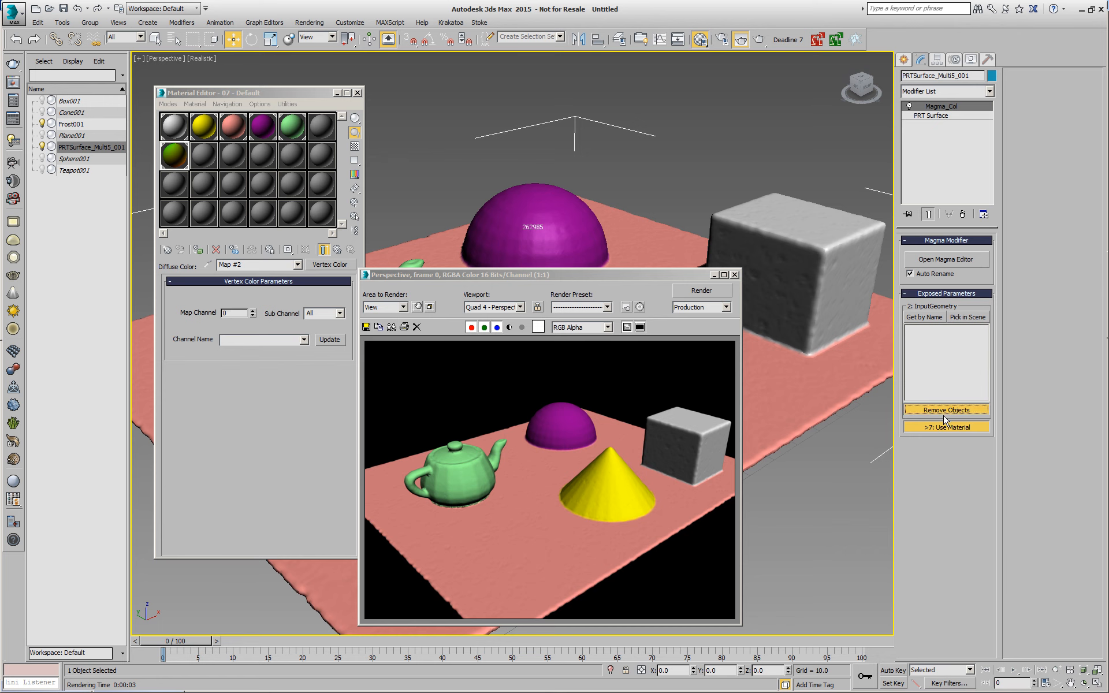
left_click(835, 307)
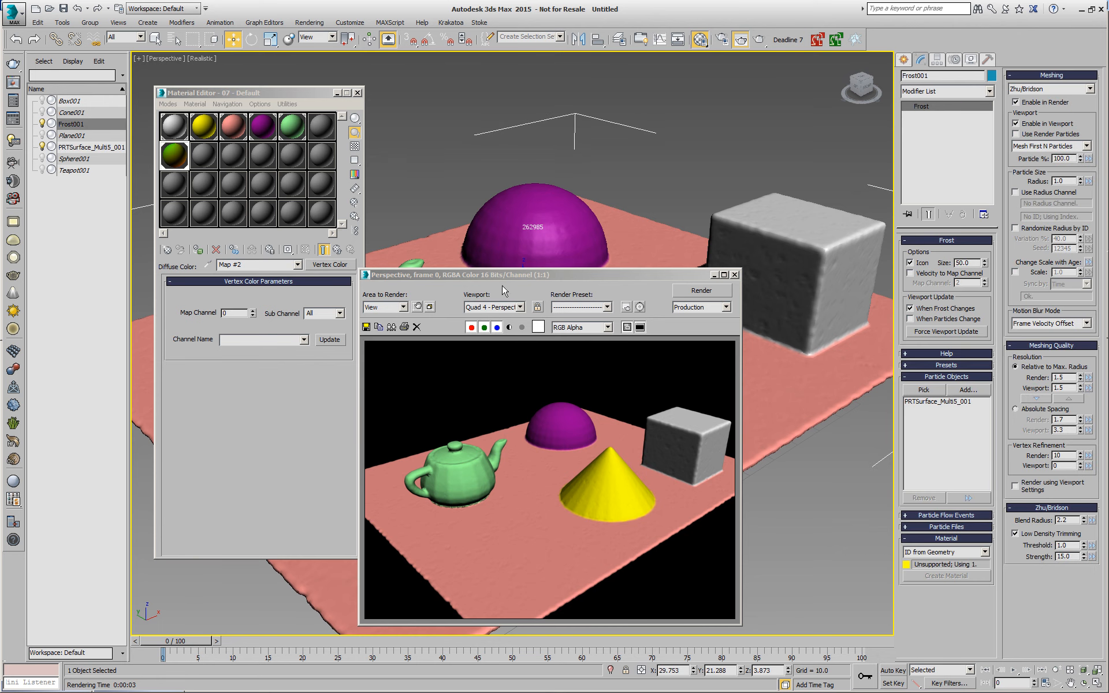
left_click(947, 332)
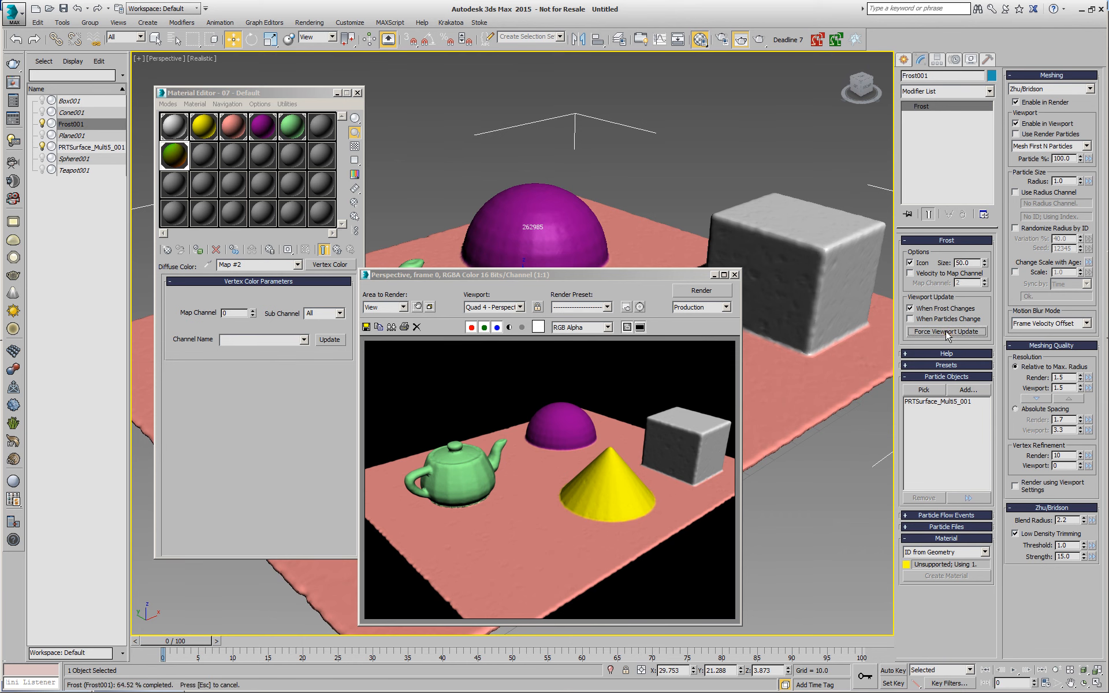
left_click(715, 277)
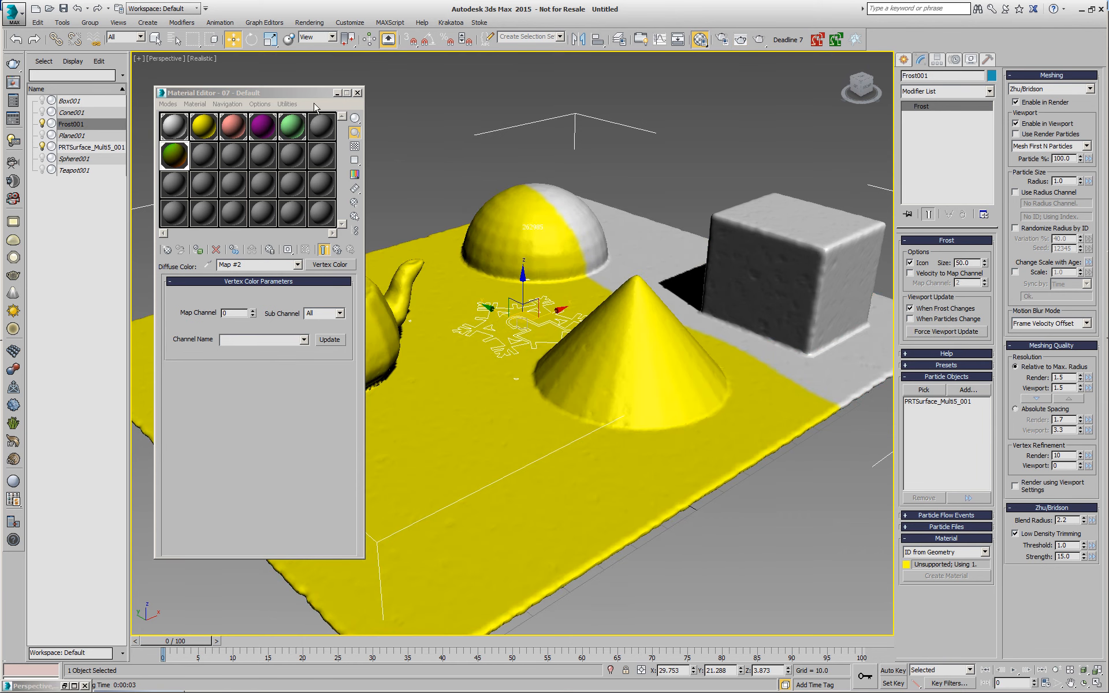
left_click(337, 92)
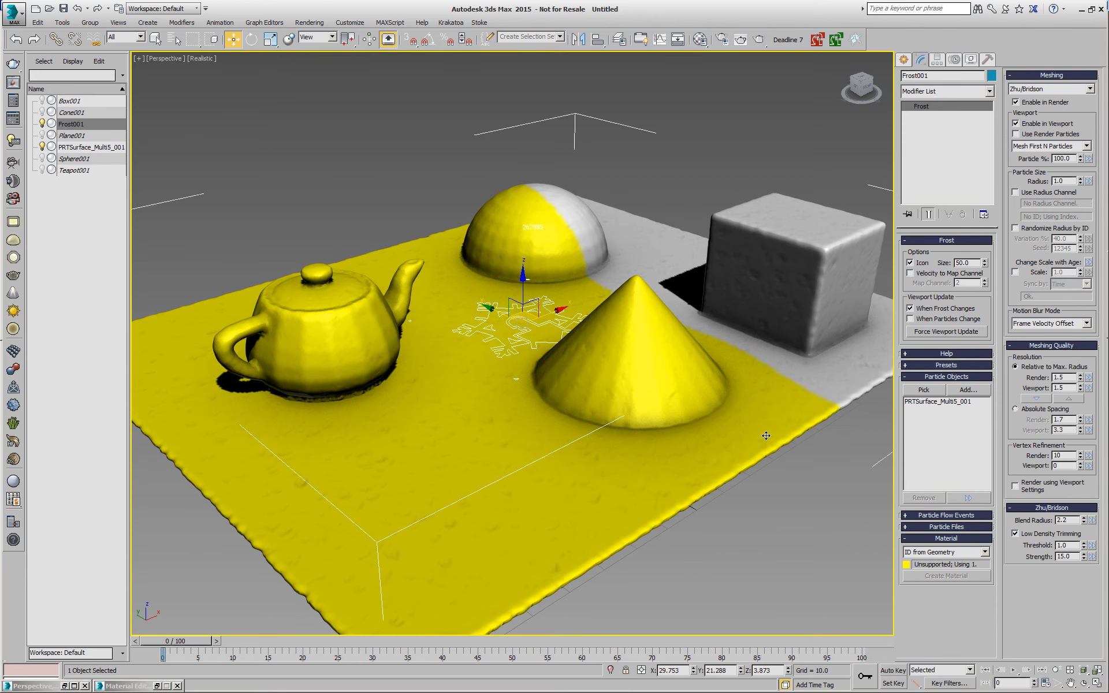
Step: Add Sphere001 back to the PRT Surface's exposed InputGeometry list and force the Frost mesh to update in the viewport
left_click(714, 429)
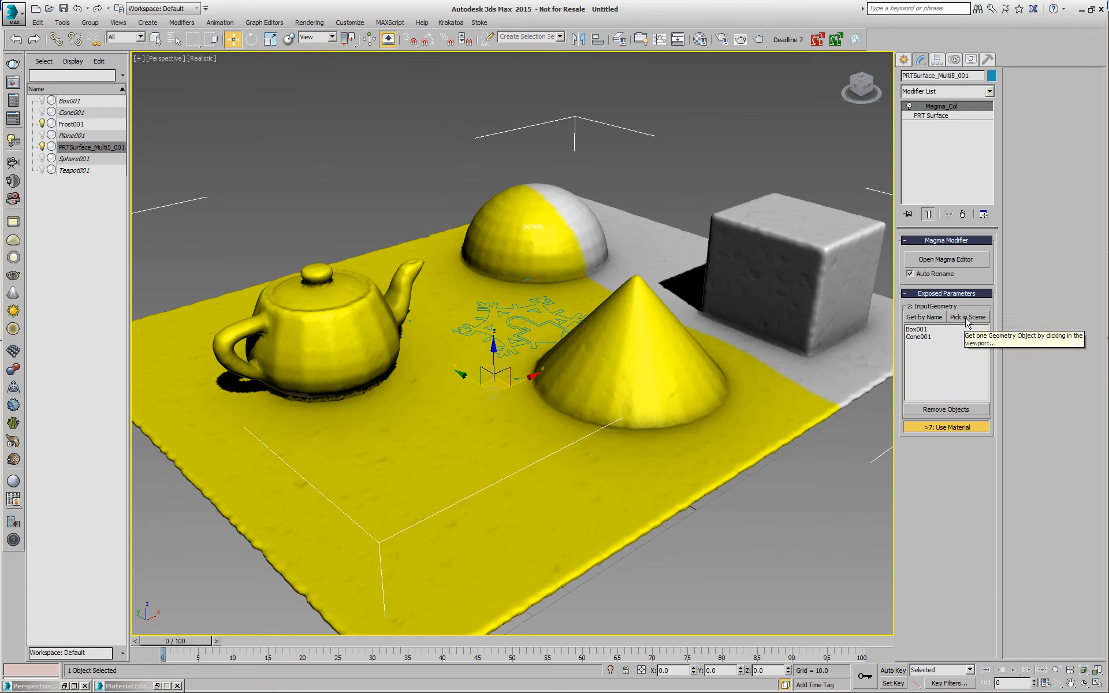
left_click(924, 317)
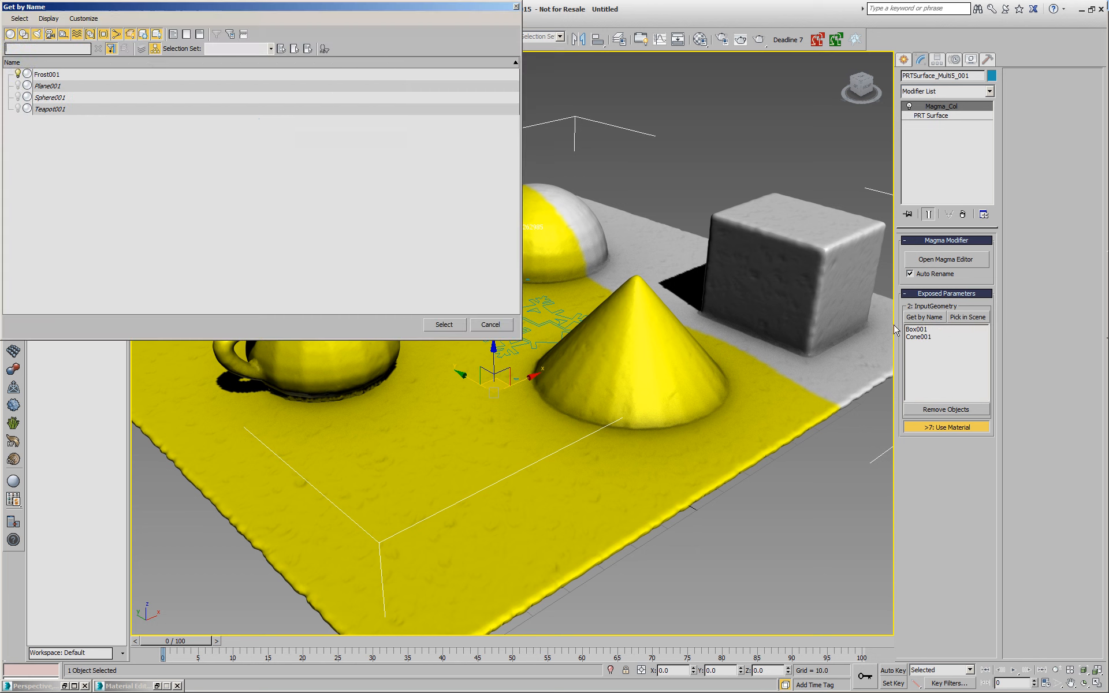
left_click(59, 98)
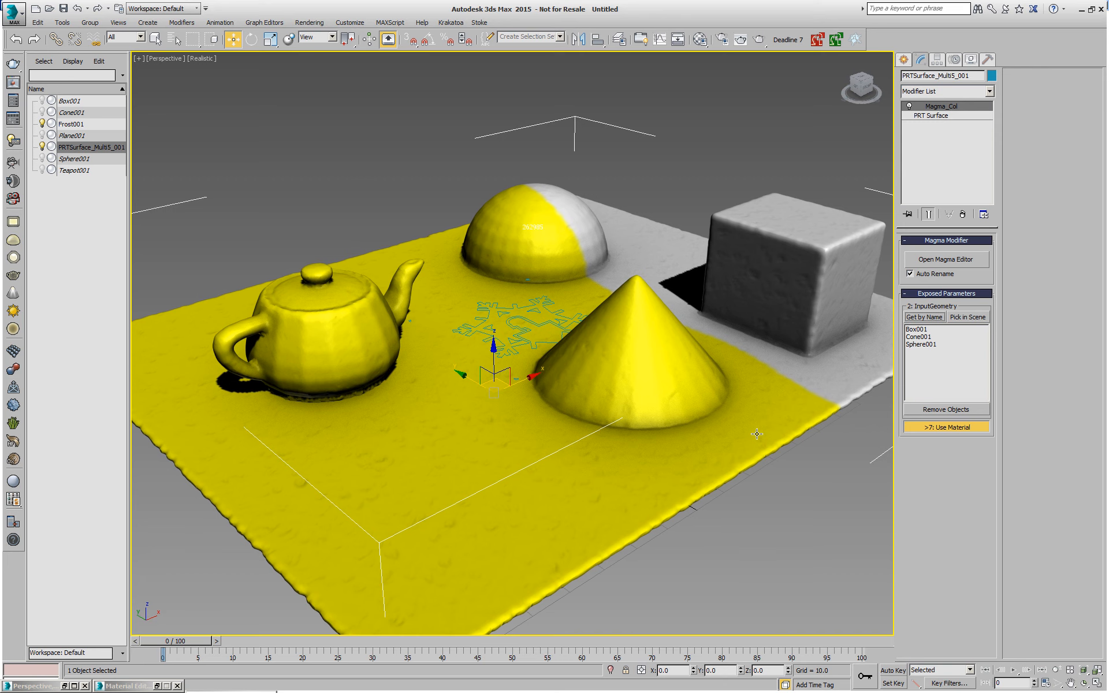
left_click(947, 331)
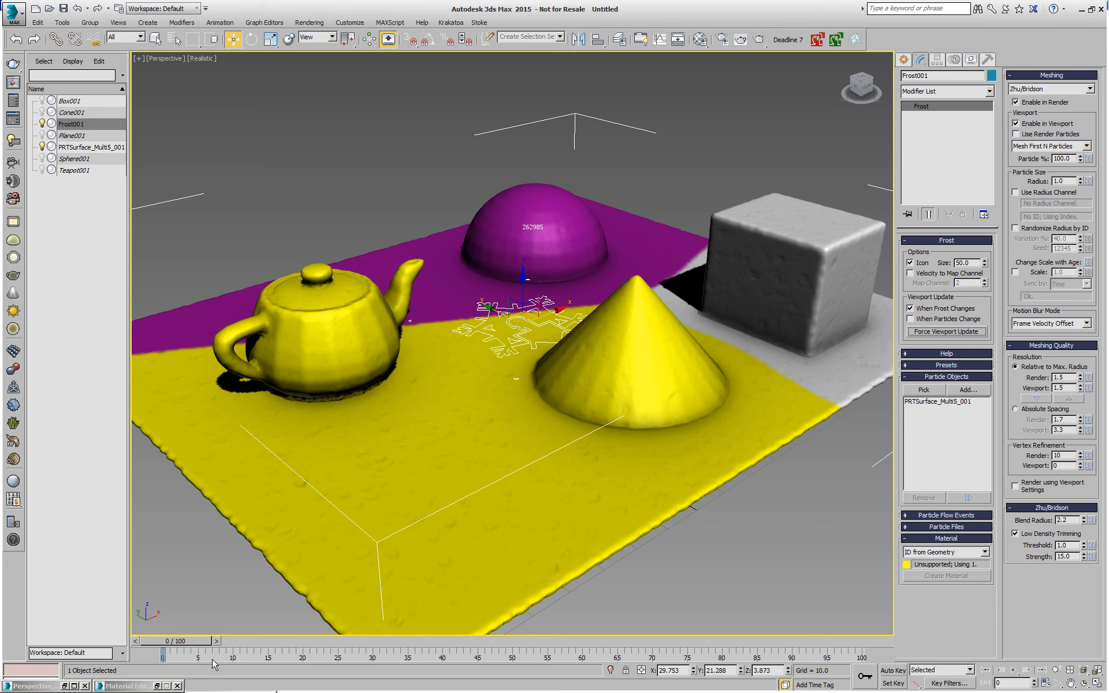
left_click(718, 398)
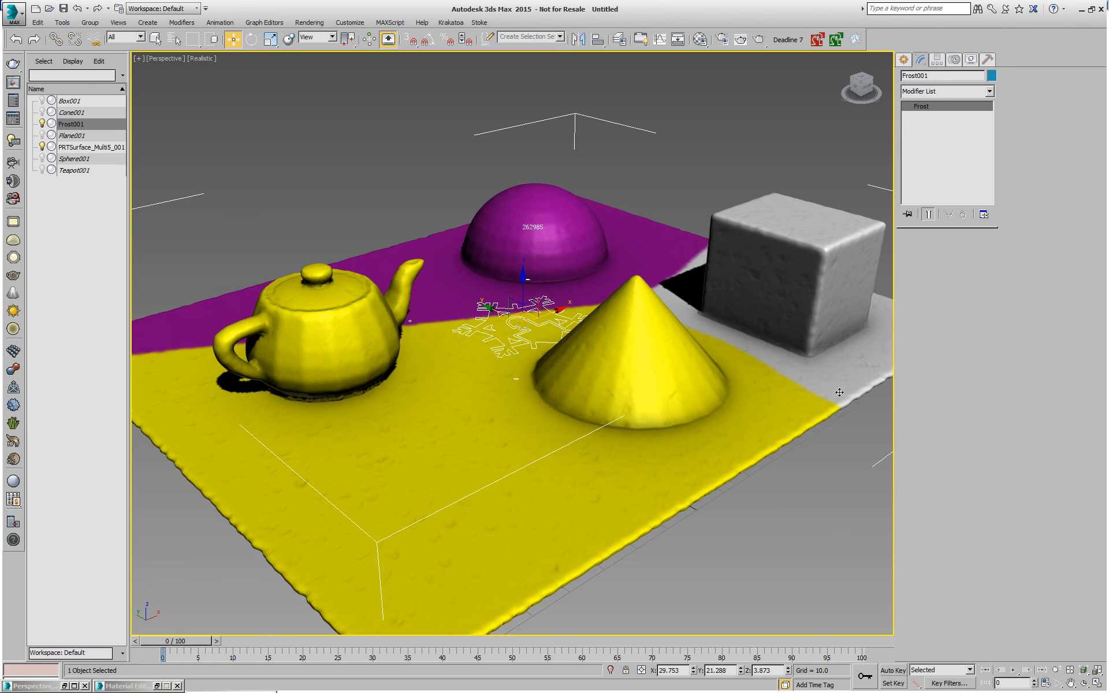
Step: Change the PRT Surface's Magma output channel from Color to Mapping2 and set the Vertex Color map's map channel to 2
left_click(840, 392)
left_click(945, 259)
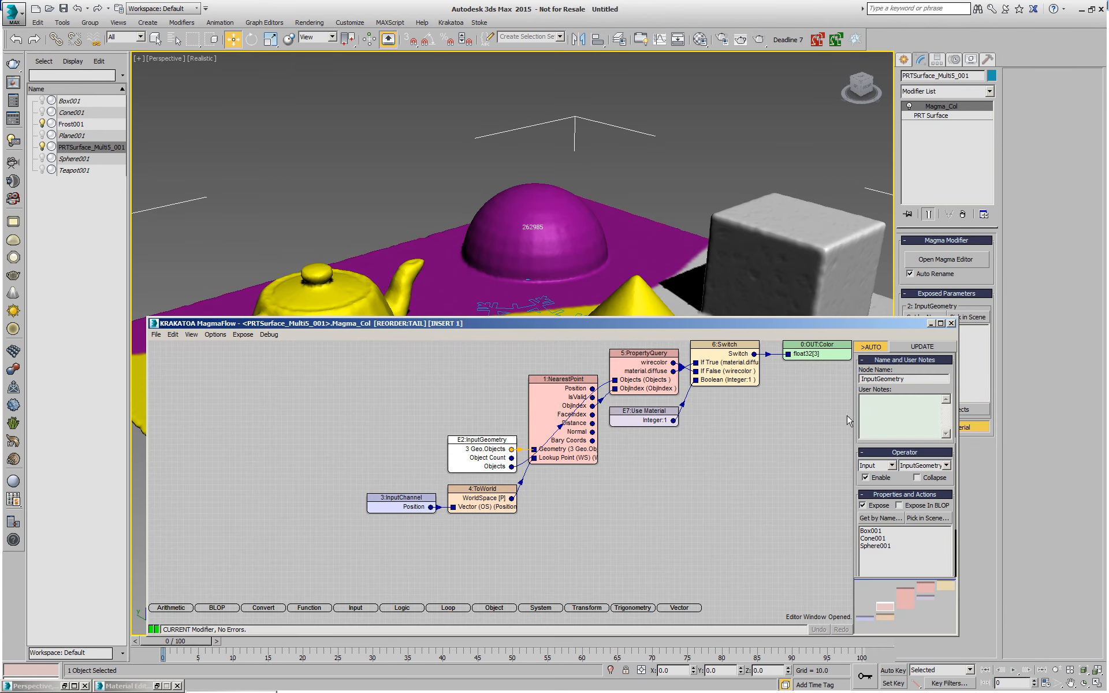
left_click(817, 350)
left_click_drag(948, 461, 948, 468)
left_click(947, 463)
left_click(948, 463)
left_click(947, 464)
left_click(947, 463)
left_click(946, 464)
left_click(947, 463)
left_click(945, 441)
left_click(944, 441)
left_click(884, 464)
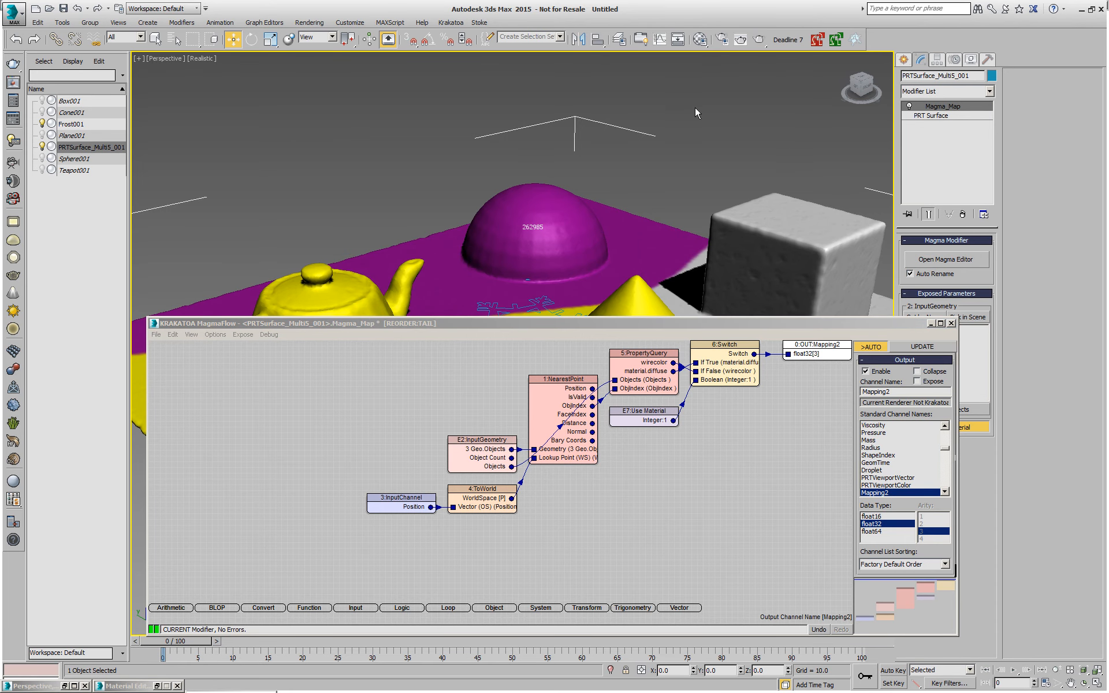
left_click(699, 38)
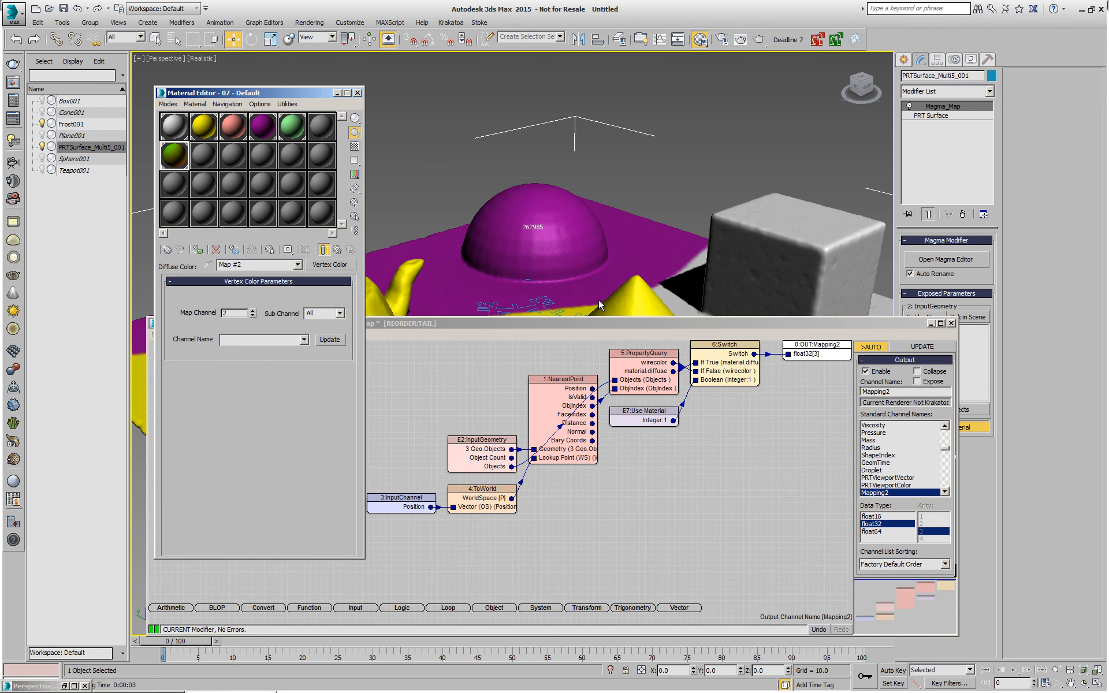
Step: Set the Frost mesh's vertex channel display to Map Channel Color, raise its map channel by one, and render the perspective view
left_click(680, 267)
right_click(680, 261)
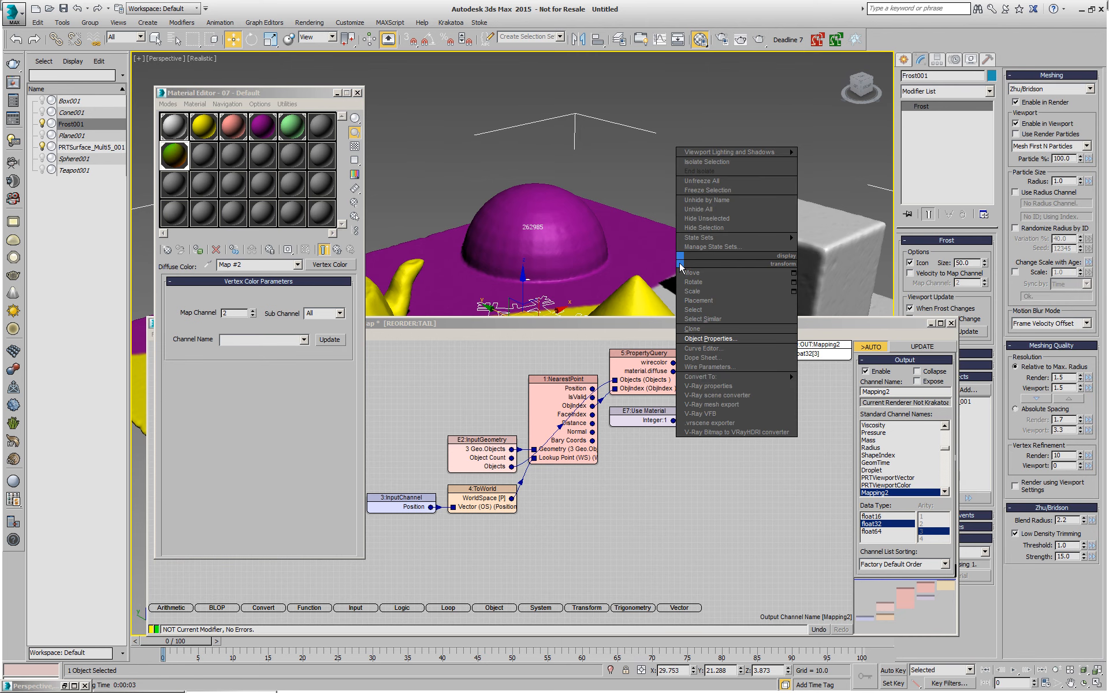
left_click(710, 338)
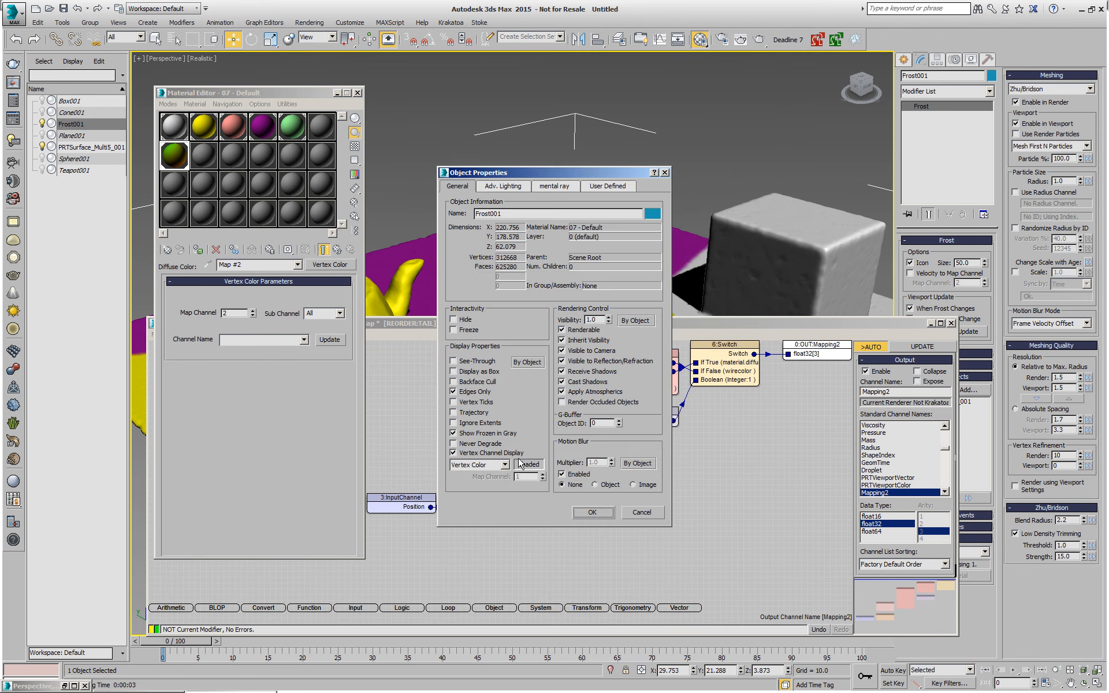
left_click(504, 465)
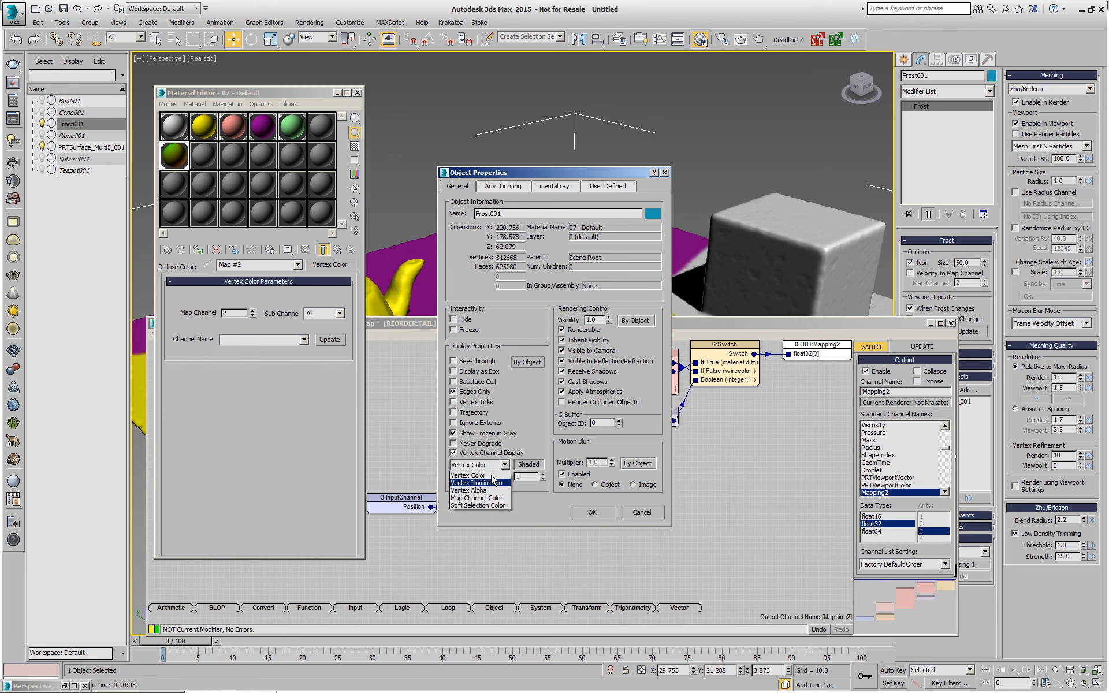
left_click(475, 497)
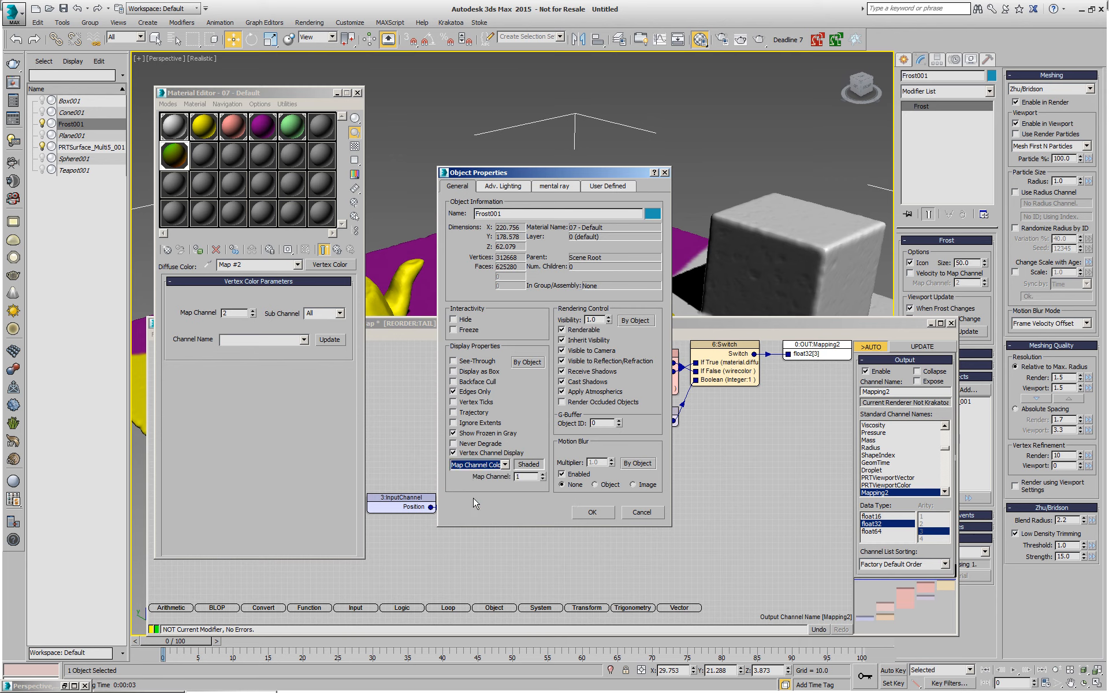
left_click(541, 474)
left_click(591, 512)
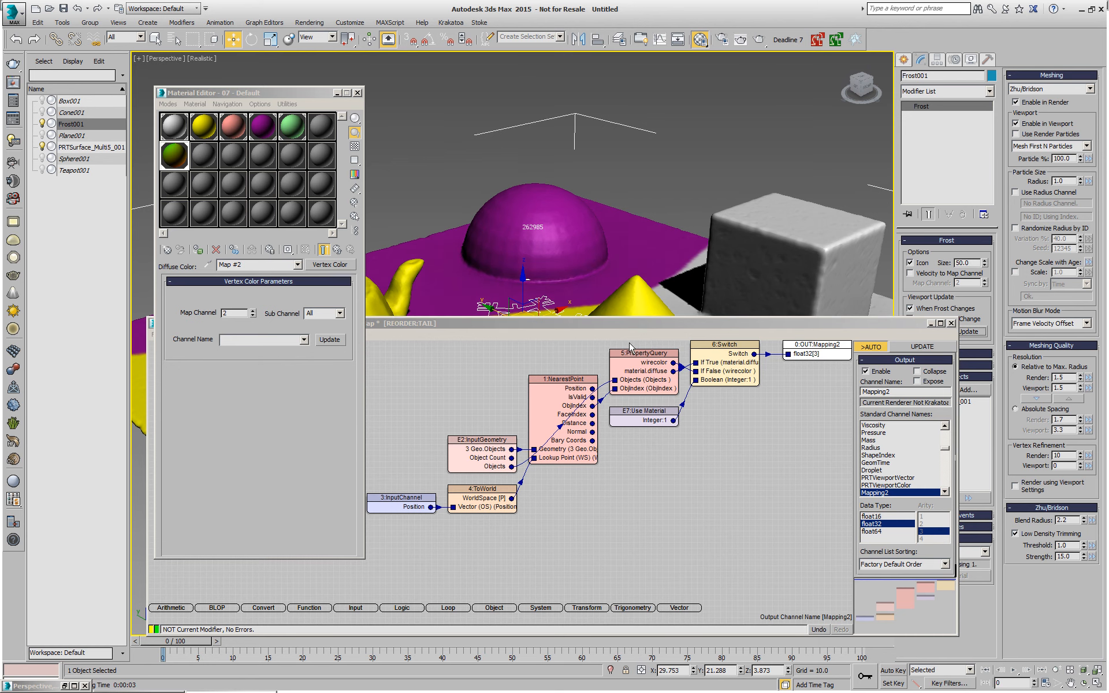
left_click(759, 39)
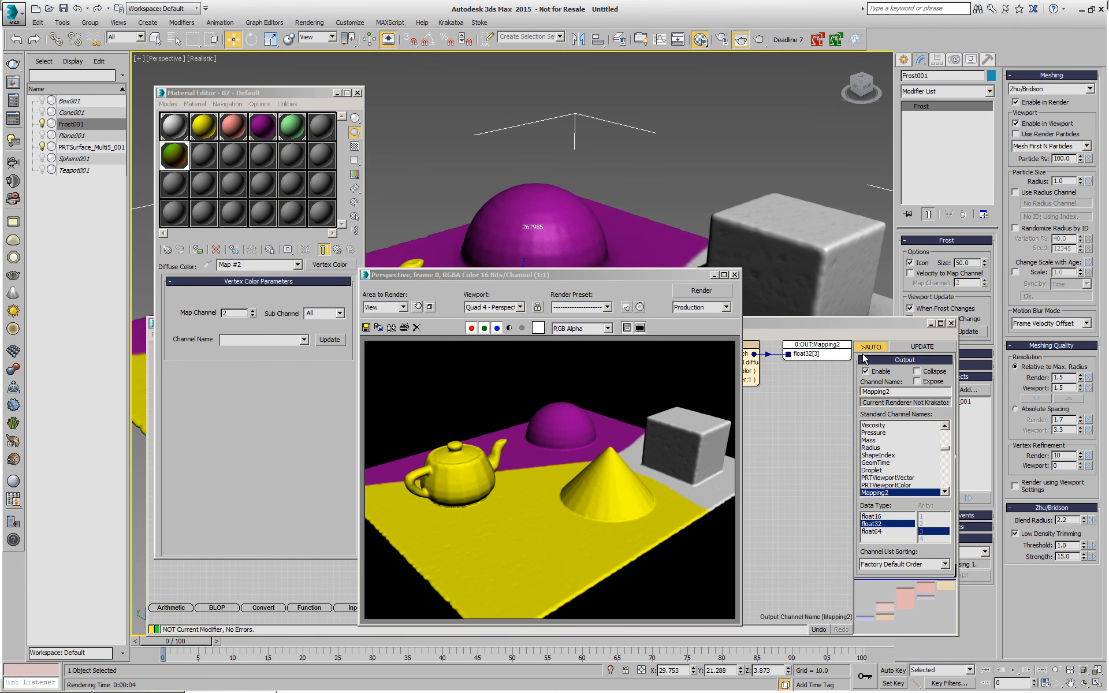
left_click(735, 275)
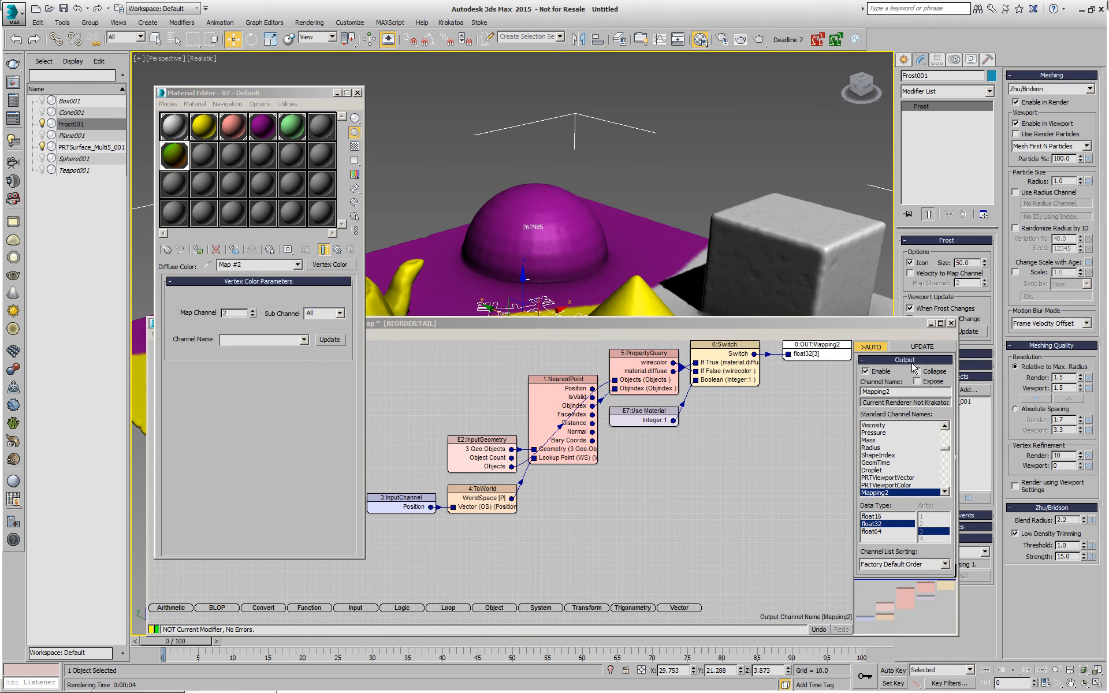